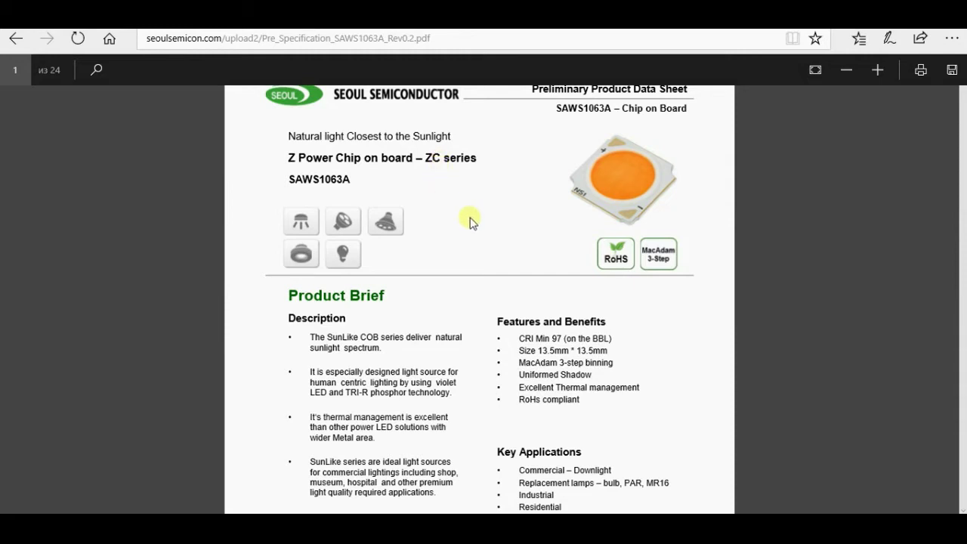
Read through the SAWS1063A data sheet, from the product brief and selection table to the performance characteristics and absolute maximum ratings.
{"action": "scroll", "coordinate": [470, 221], "scroll_direction": "down", "scroll_amount": 2}
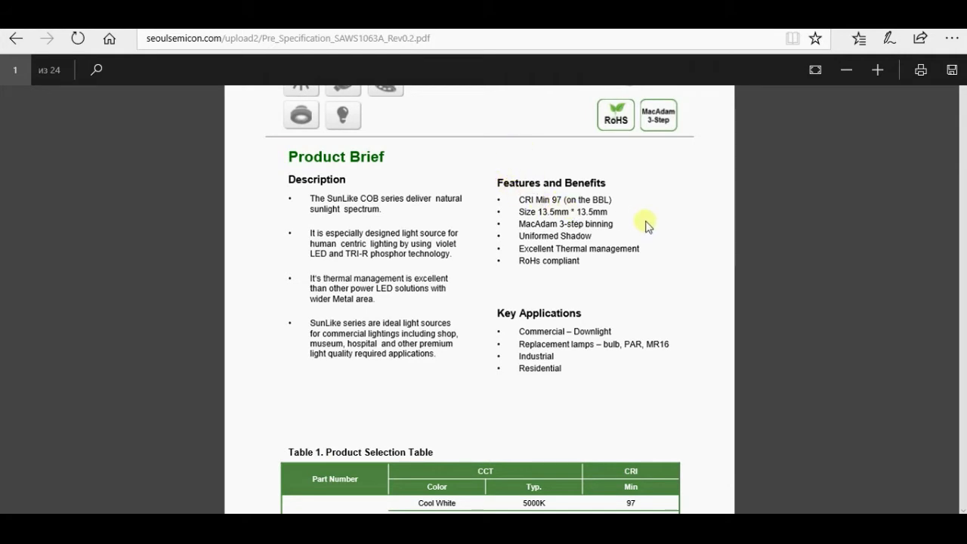
{"action": "scroll", "coordinate": [646, 226], "scroll_direction": "down", "scroll_amount": 3}
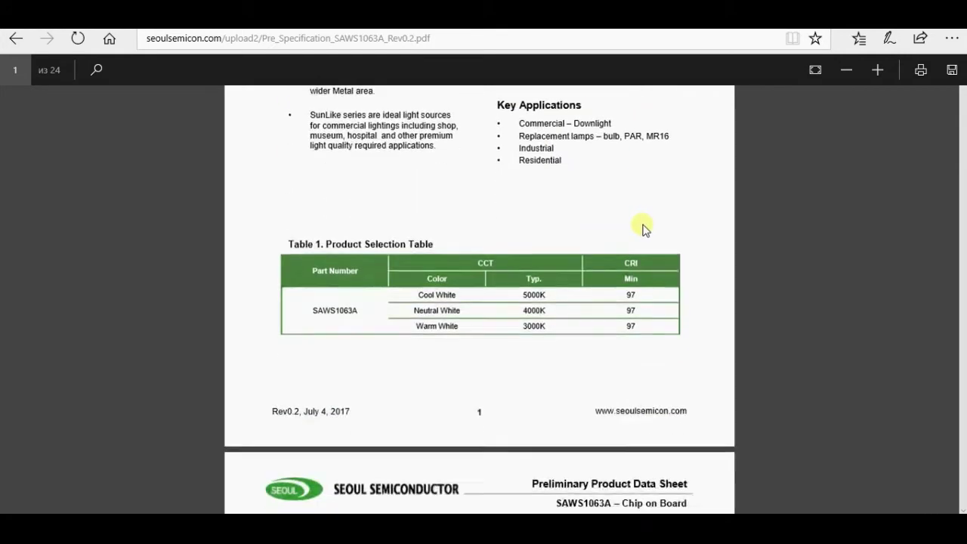
{"action": "scroll", "coordinate": [644, 227], "scroll_direction": "down", "scroll_amount": 2}
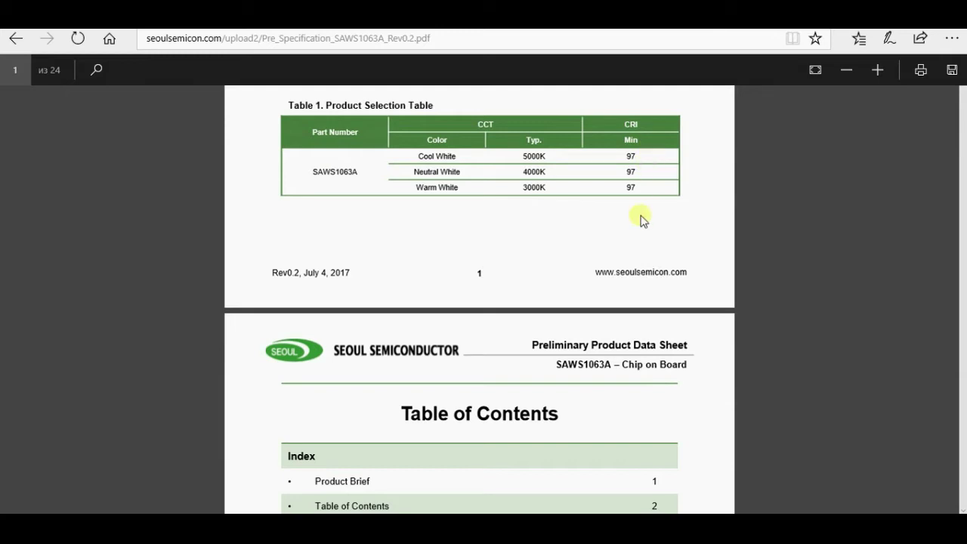
{"action": "scroll", "coordinate": [639, 219], "scroll_direction": "down", "scroll_amount": 10}
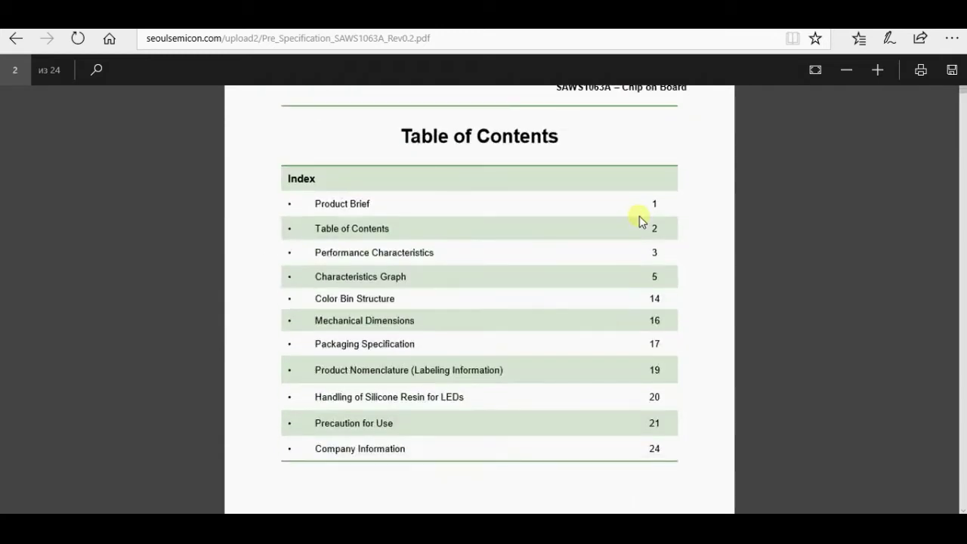
{"action": "scroll", "coordinate": [639, 221], "scroll_direction": "down", "scroll_amount": 2}
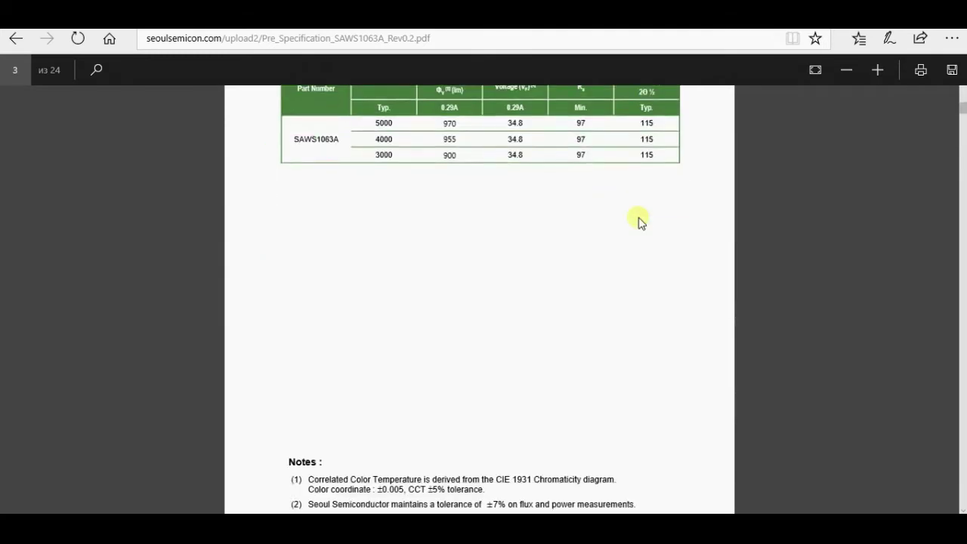
{"action": "scroll", "coordinate": [639, 221], "scroll_direction": "down", "scroll_amount": 6}
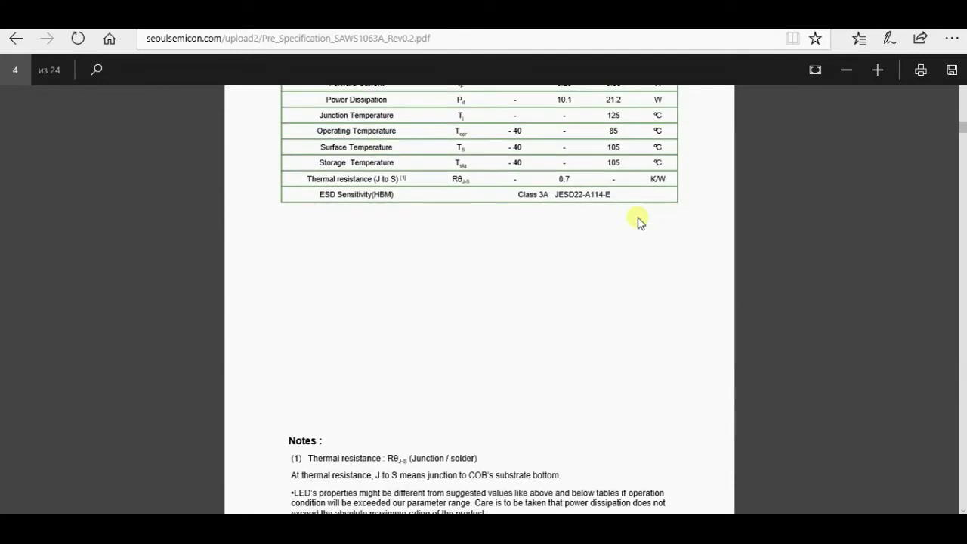
{"action": "scroll", "coordinate": [639, 223], "scroll_direction": "down", "scroll_amount": 3}
{"action": "scroll", "coordinate": [637, 223], "scroll_direction": "down", "scroll_amount": 3}
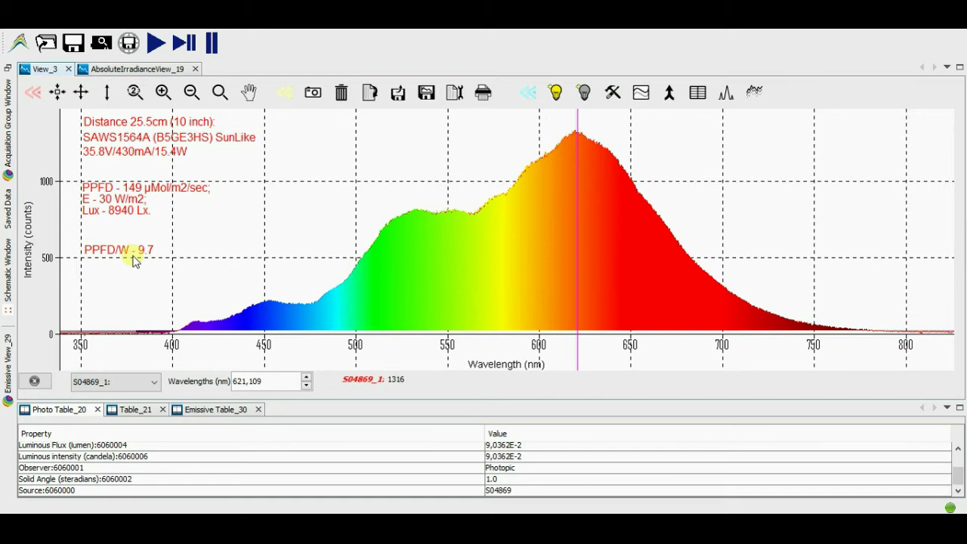
Inspect the absolute irradiance spectrum with the wavelength cursor at the violet, blue, green and red regions and along the far-red tail.
{"action": "left_click", "coordinate": [140, 73]}
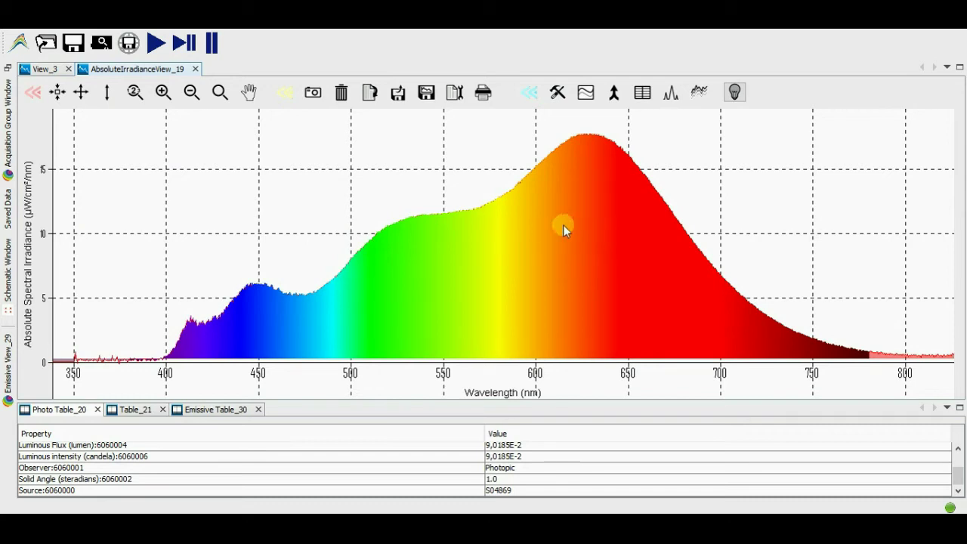
{"action": "left_click", "coordinate": [191, 325]}
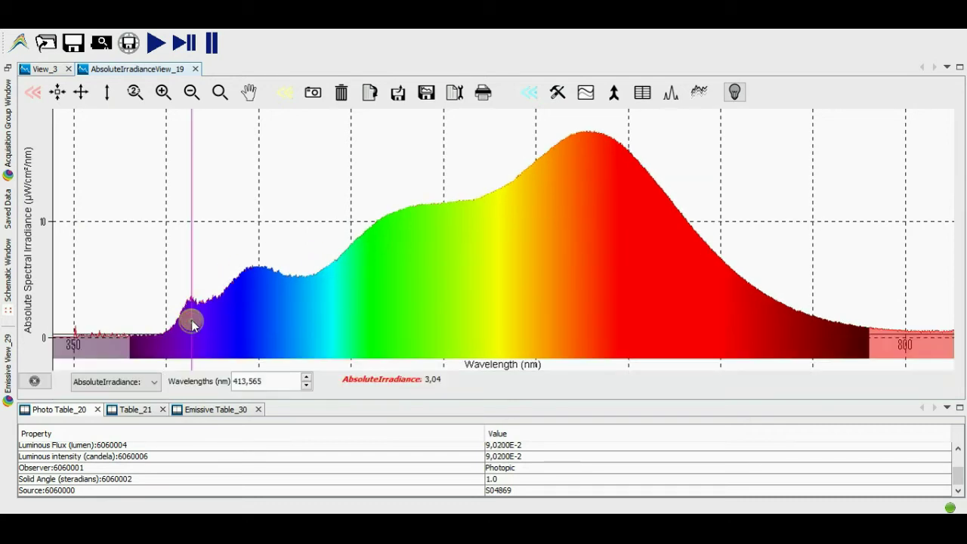
{"action": "left_click", "coordinate": [81, 92]}
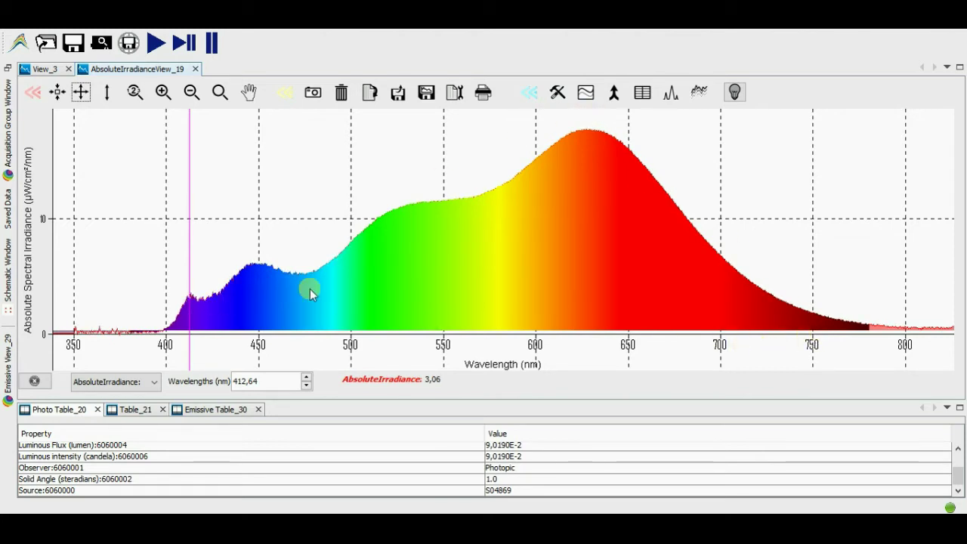
{"action": "left_click", "coordinate": [253, 271]}
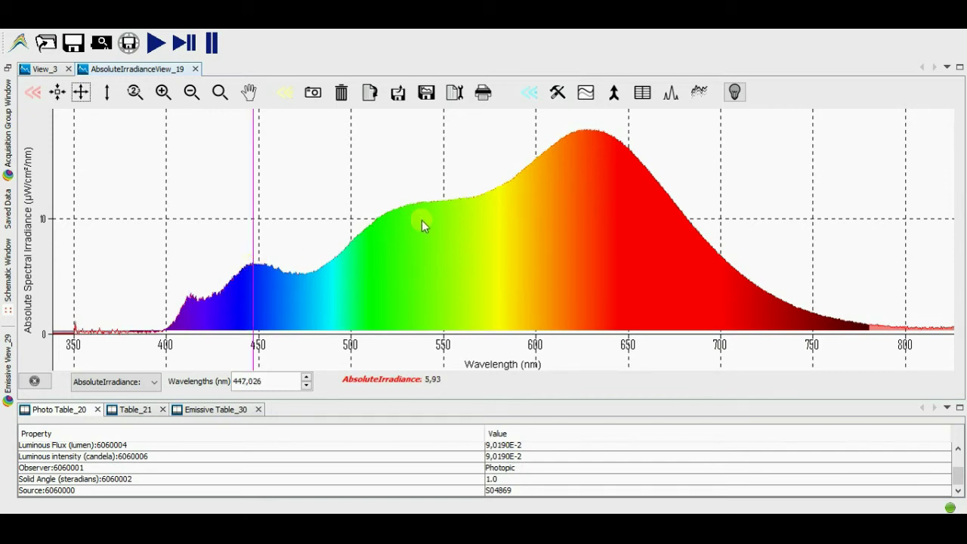
{"action": "left_click", "coordinate": [395, 210]}
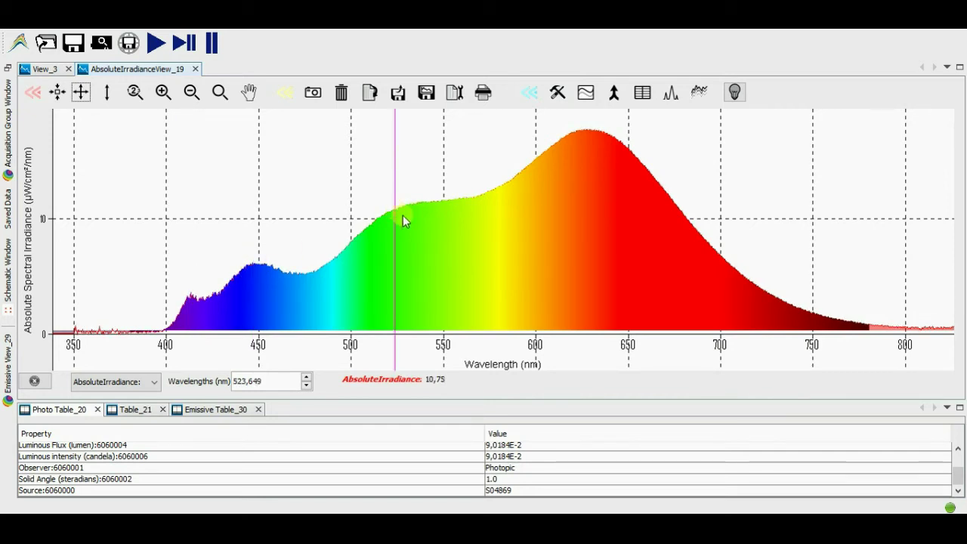
{"action": "left_click", "coordinate": [594, 132]}
{"action": "left_click", "coordinate": [590, 131]}
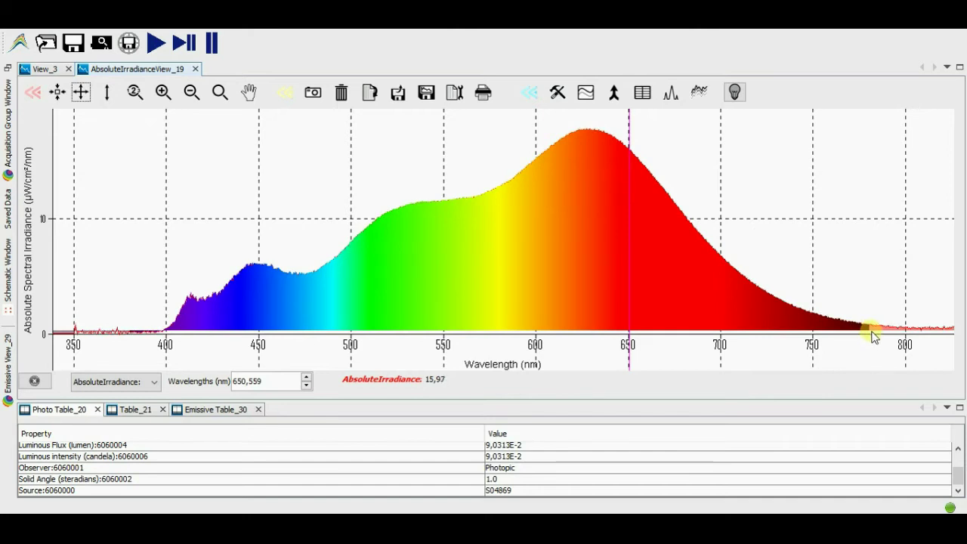
{"action": "left_click_drag", "start_coordinate": [871, 331], "coordinate": [905, 329]}
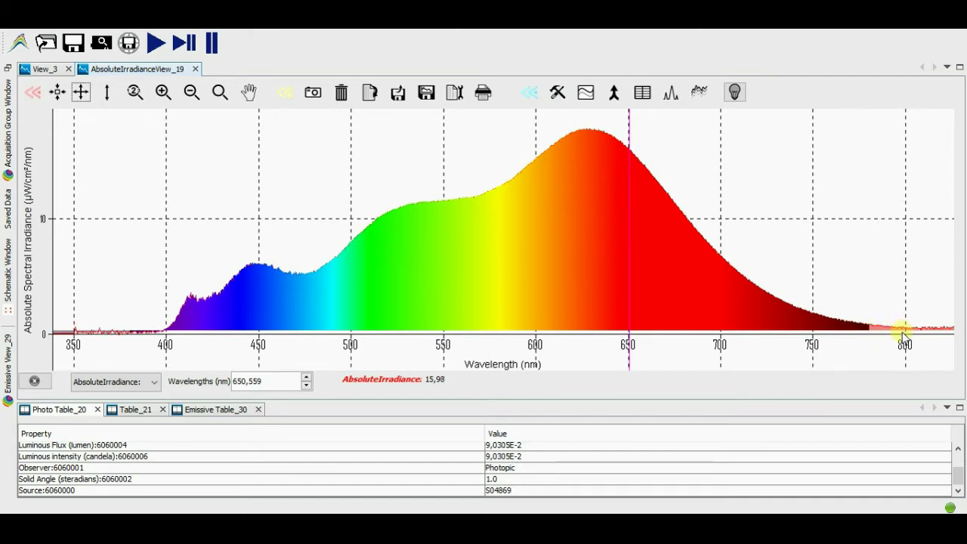
{"action": "left_click", "coordinate": [816, 326]}
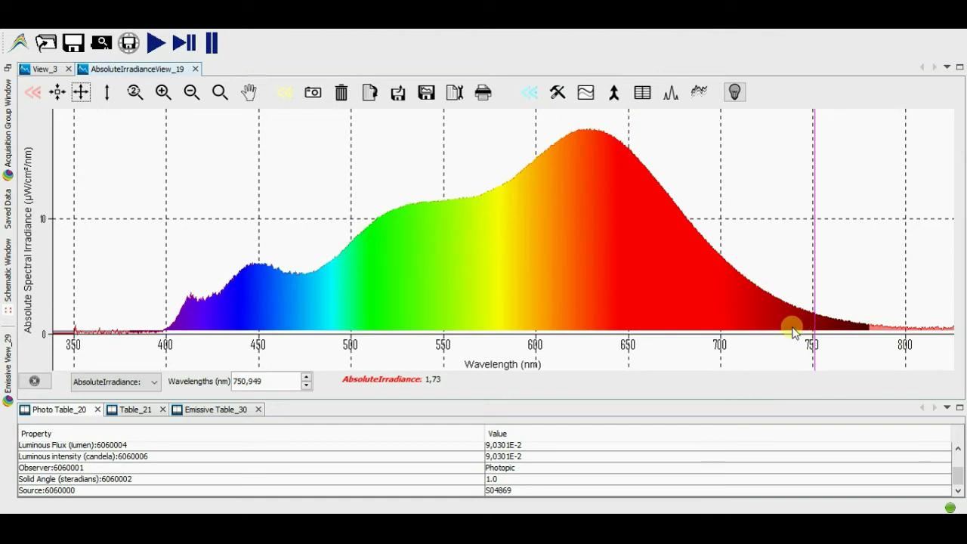
{"action": "left_click", "coordinate": [793, 325]}
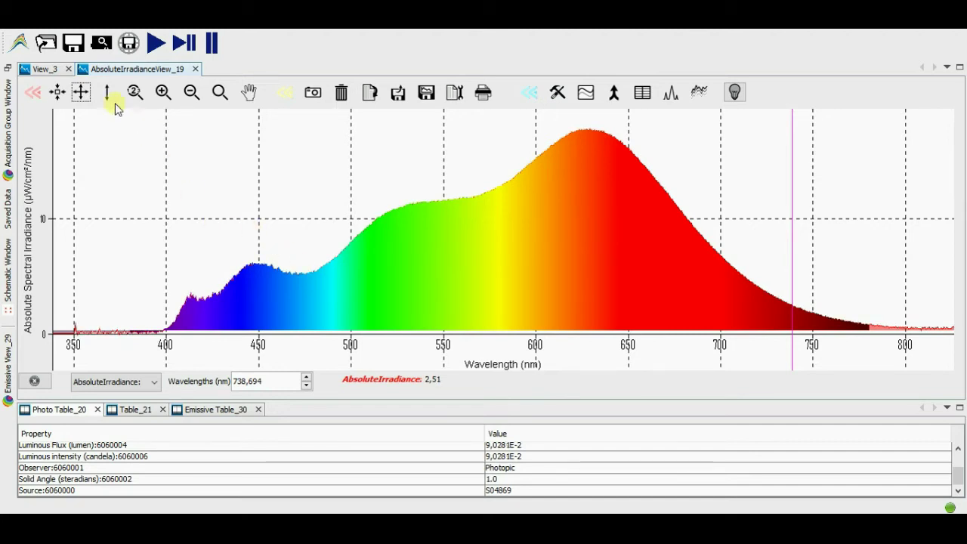
Add the annotation "CCT - 3223K" to the View_3 intensity graph and place it near the upper edge at about 500 nm.
{"action": "left_click", "coordinate": [52, 71]}
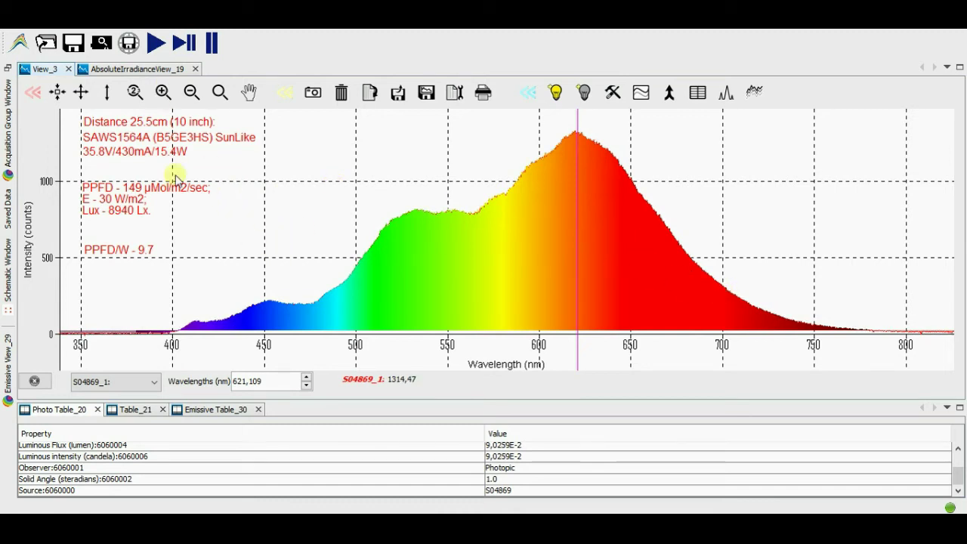
{"action": "left_click", "coordinate": [207, 410]}
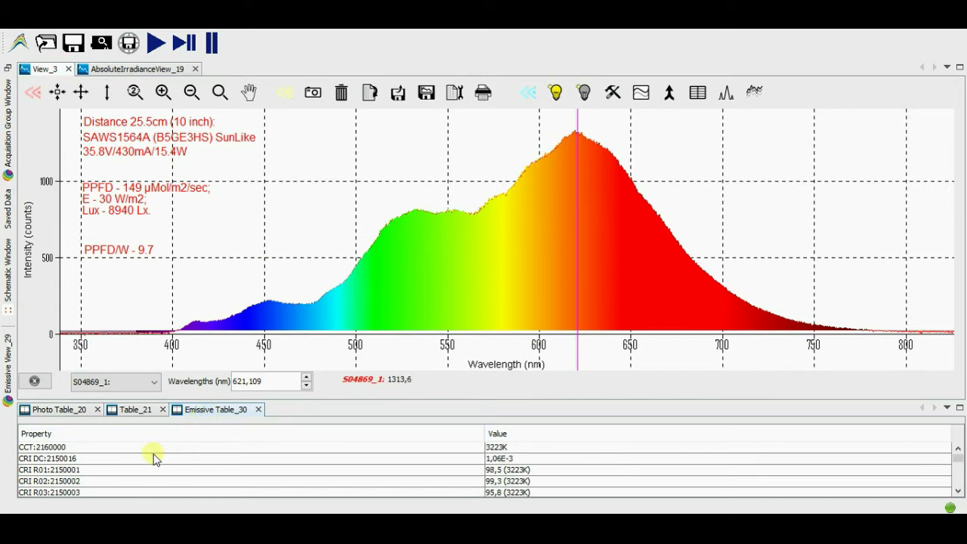
{"action": "left_click", "coordinate": [157, 448]}
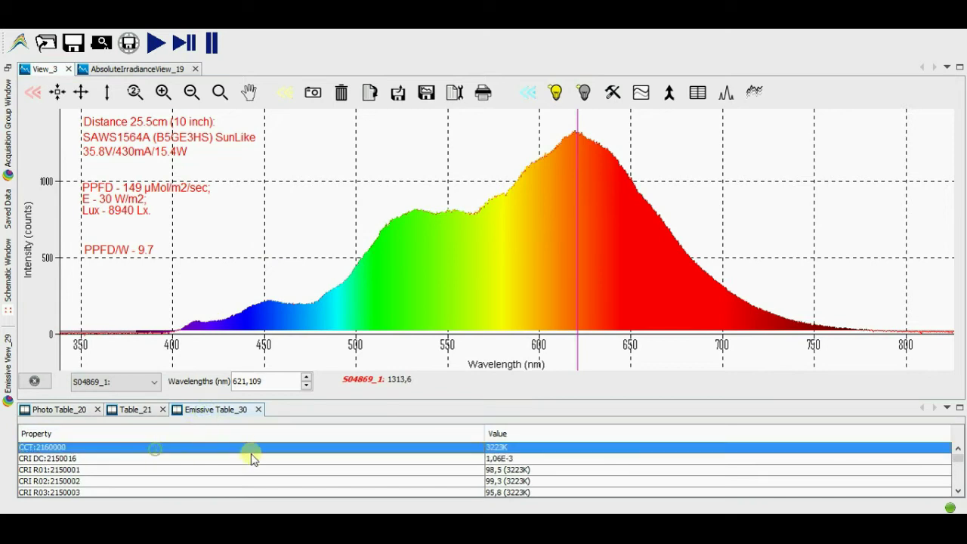
{"action": "right_click", "coordinate": [274, 202]}
{"action": "left_click", "coordinate": [298, 225]}
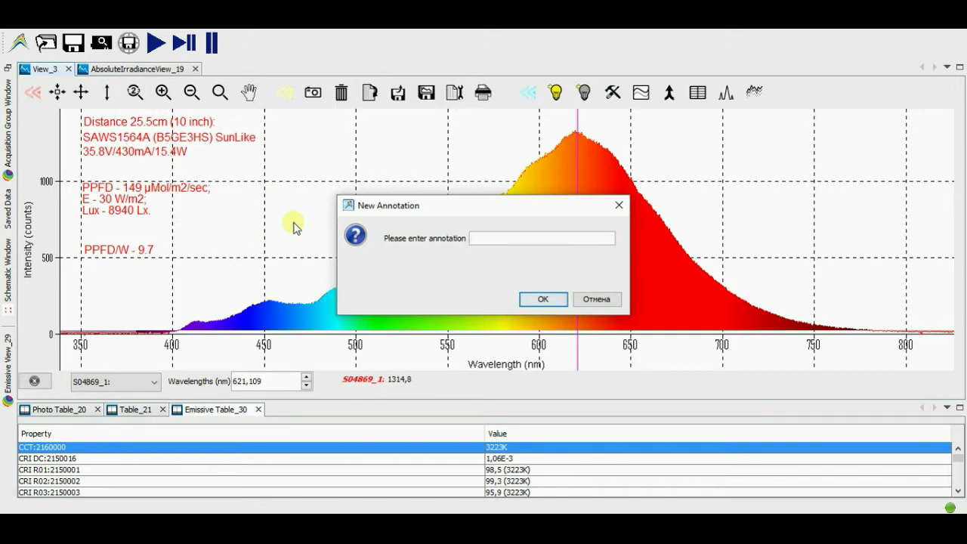
{"action": "type", "text": "CCT - 3223K"}
{"action": "left_click", "coordinate": [541, 299]}
{"action": "left_click_drag", "start_coordinate": [300, 187], "coordinate": [390, 121]}
Look up the CRI Ra value in the emissive table and add the annotation "CRI - 97.7" directly below the CCT annotation.
{"action": "scroll", "coordinate": [231, 463], "scroll_direction": "down", "scroll_amount": 5}
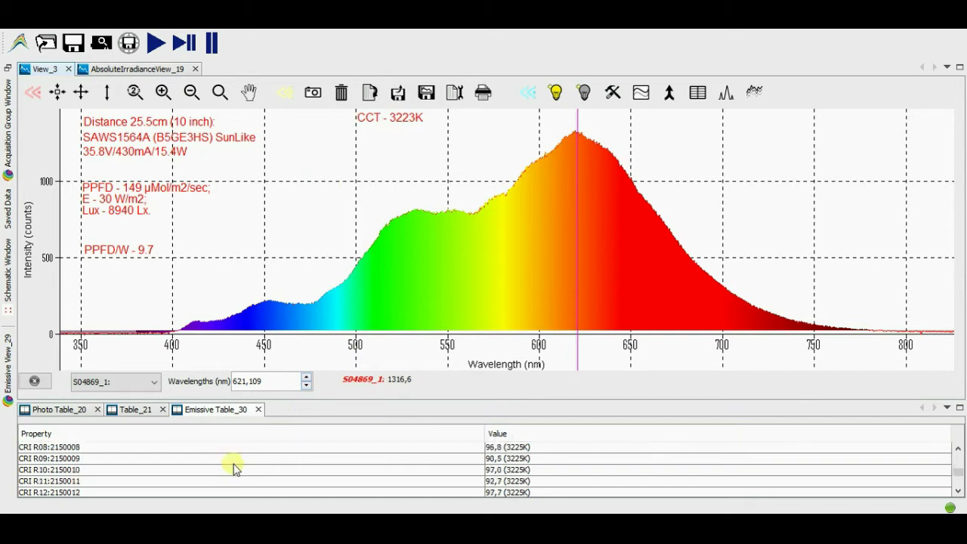
{"action": "scroll", "coordinate": [209, 469], "scroll_direction": "up", "scroll_amount": 1}
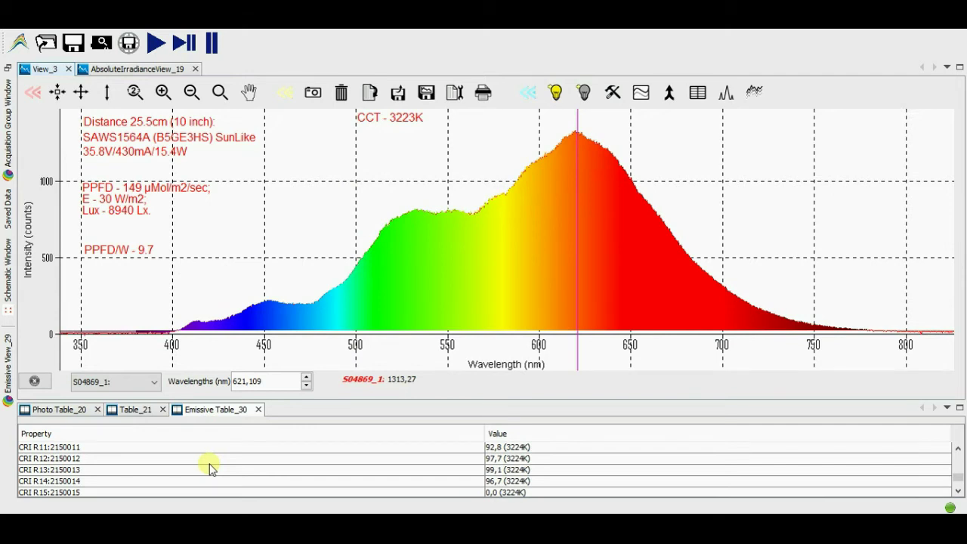
{"action": "scroll", "coordinate": [209, 466], "scroll_direction": "down", "scroll_amount": 1}
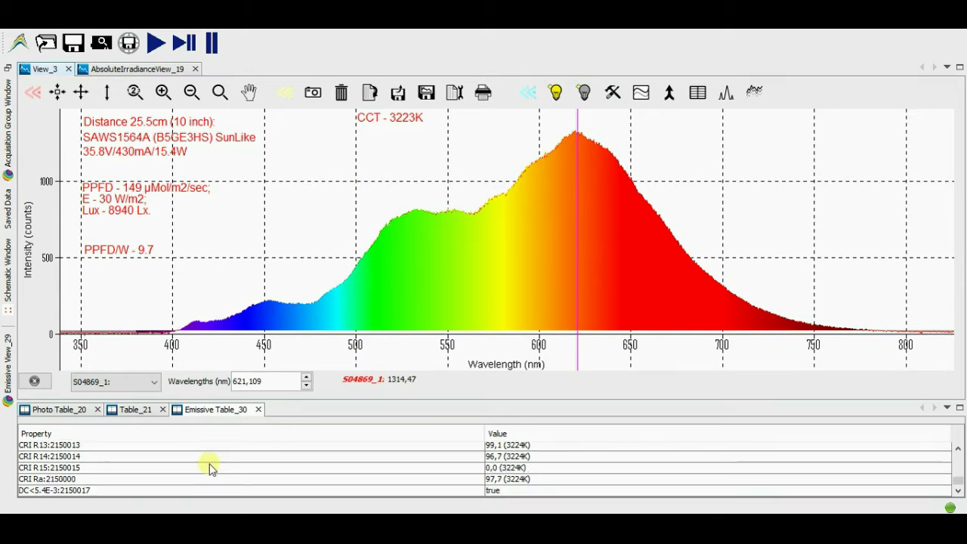
{"action": "left_click", "coordinate": [211, 480]}
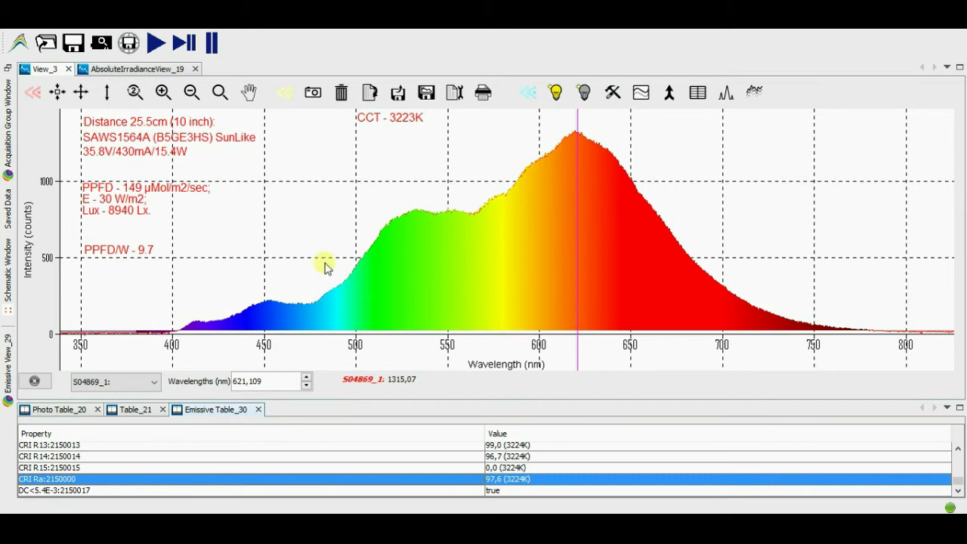
{"action": "right_click", "coordinate": [350, 187]}
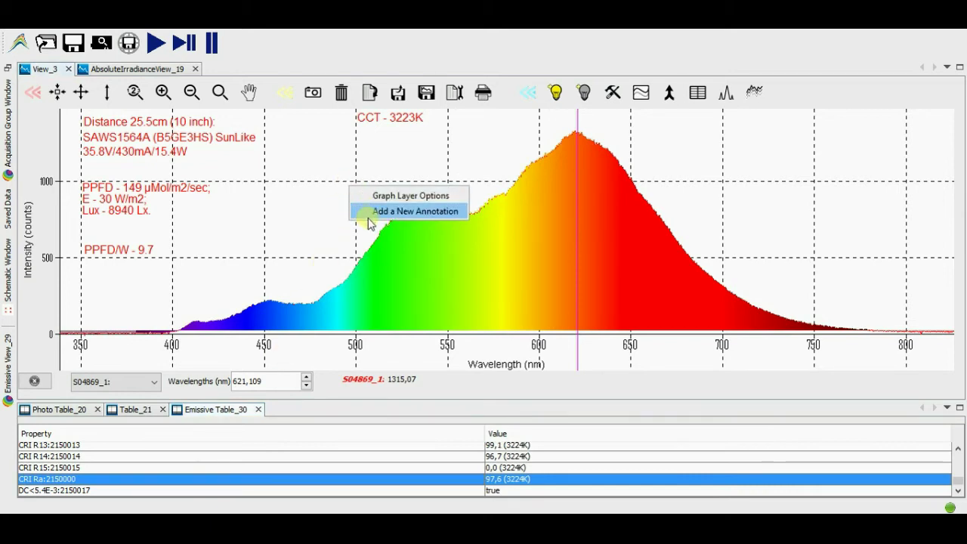
{"action": "left_click", "coordinate": [370, 212]}
{"action": "type", "text": "CRI - 97.7"}
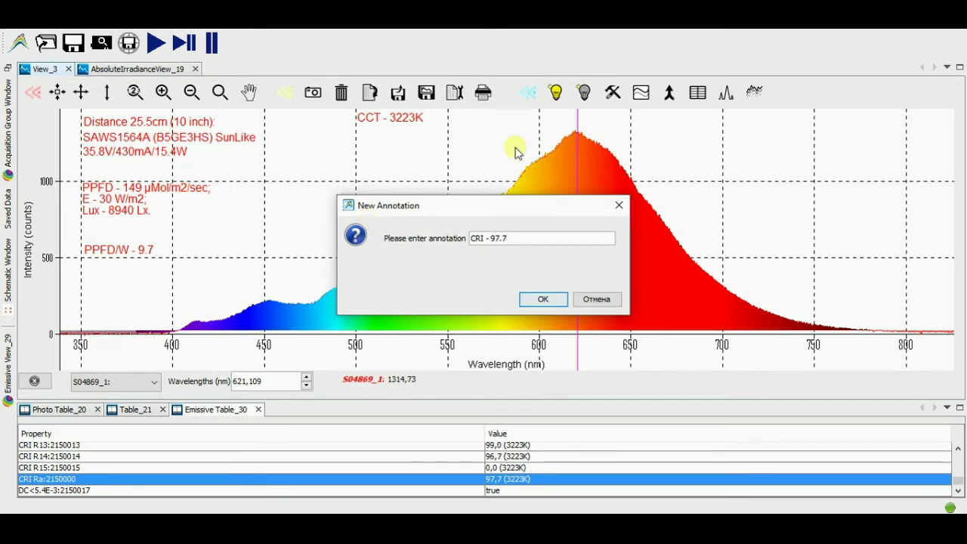
{"action": "left_click", "coordinate": [546, 300]}
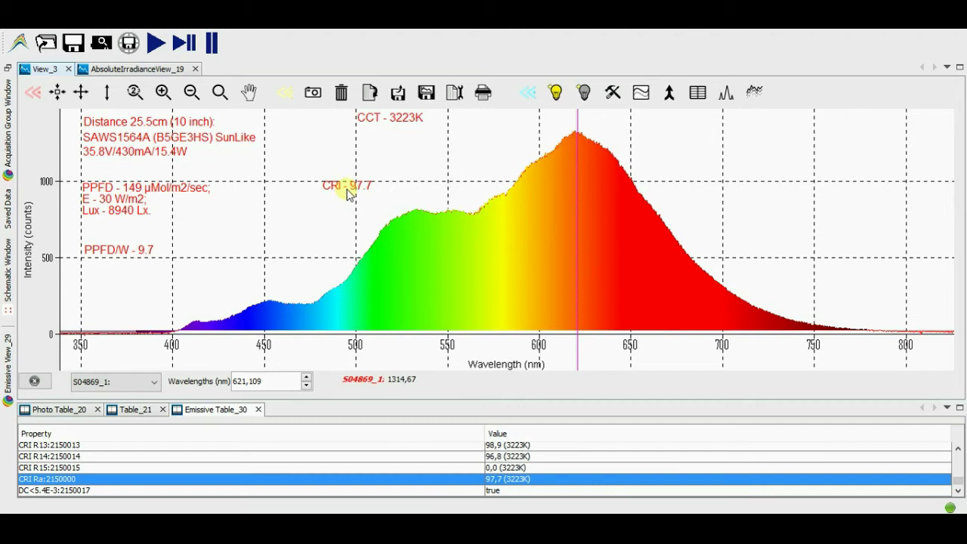
{"action": "left_click_drag", "start_coordinate": [347, 191], "coordinate": [384, 139]}
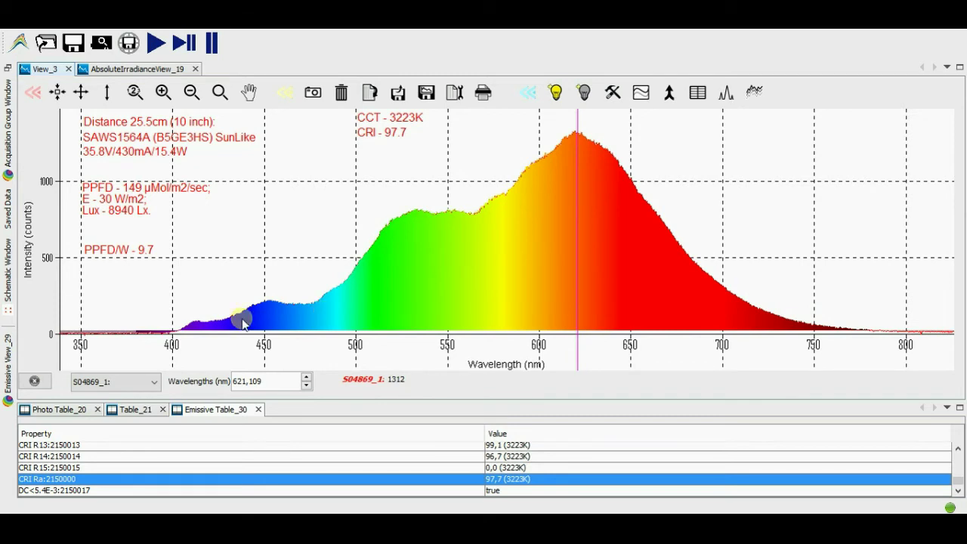
Inspect the intensity spectrum with the wavelength cursor at about 405, 409, 750, 529, 547 and 555 nm.
{"action": "left_click", "coordinate": [181, 332]}
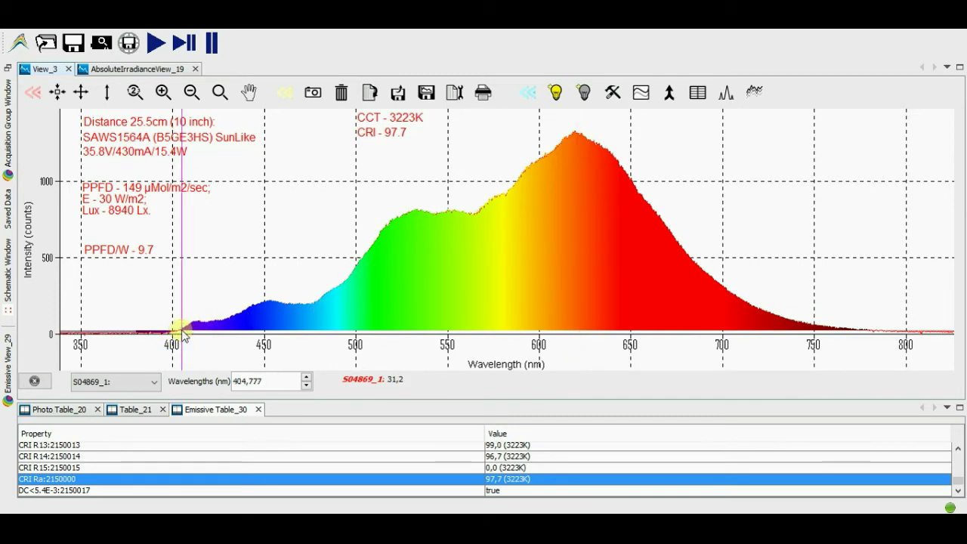
{"action": "left_click", "coordinate": [189, 329]}
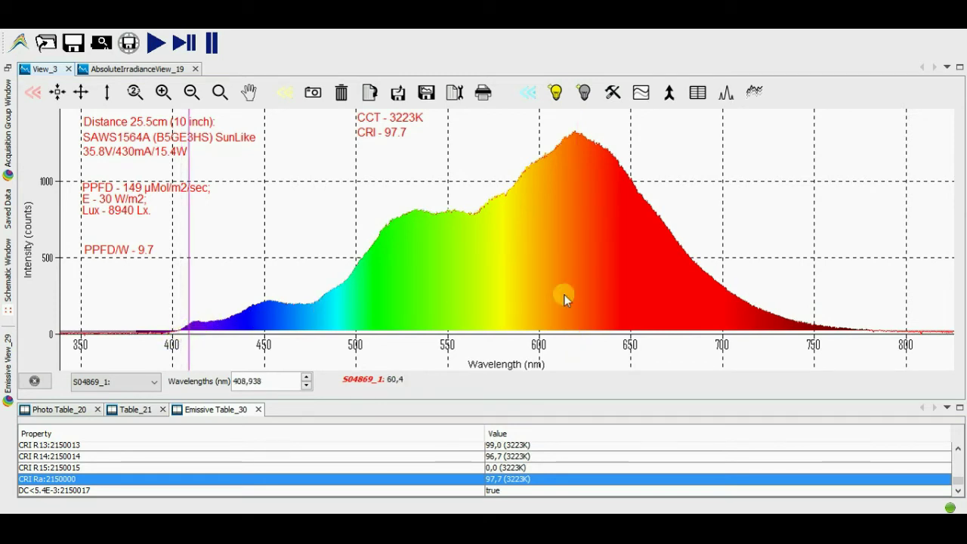
{"action": "left_click", "coordinate": [815, 331]}
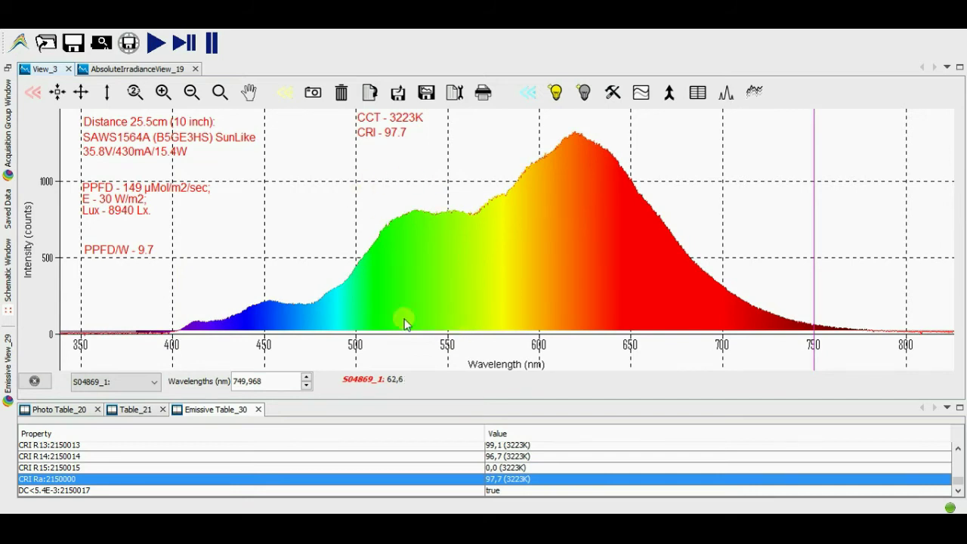
{"action": "left_click", "coordinate": [409, 234]}
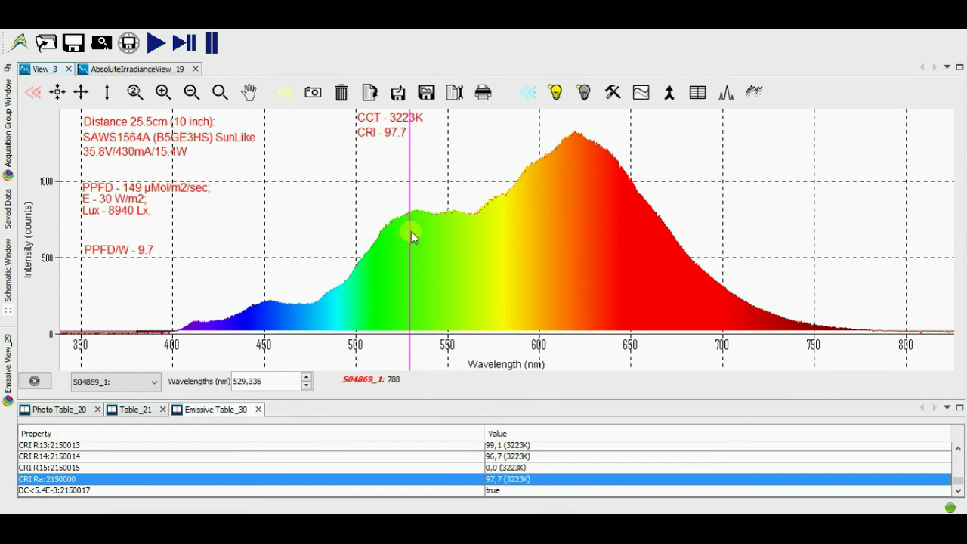
{"action": "left_click", "coordinate": [443, 244]}
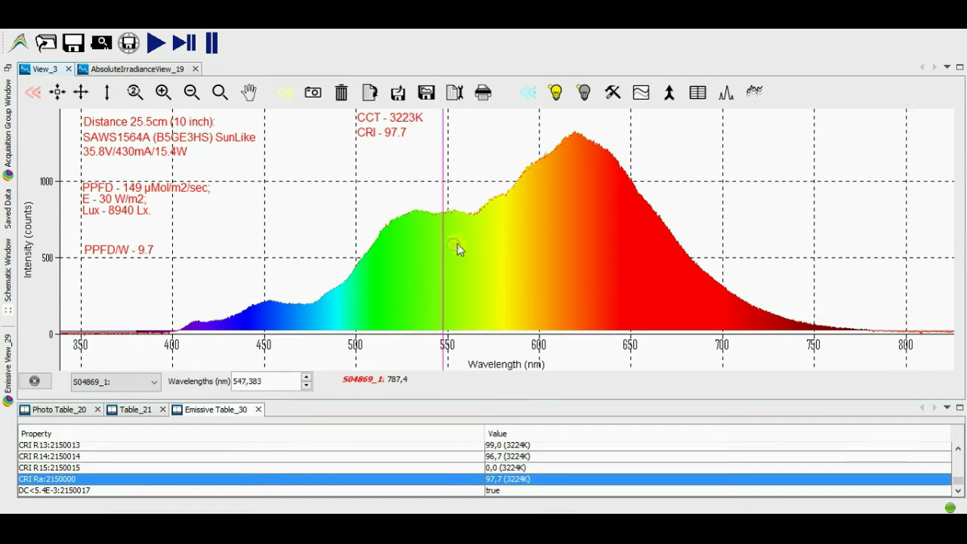
{"action": "left_click", "coordinate": [458, 241]}
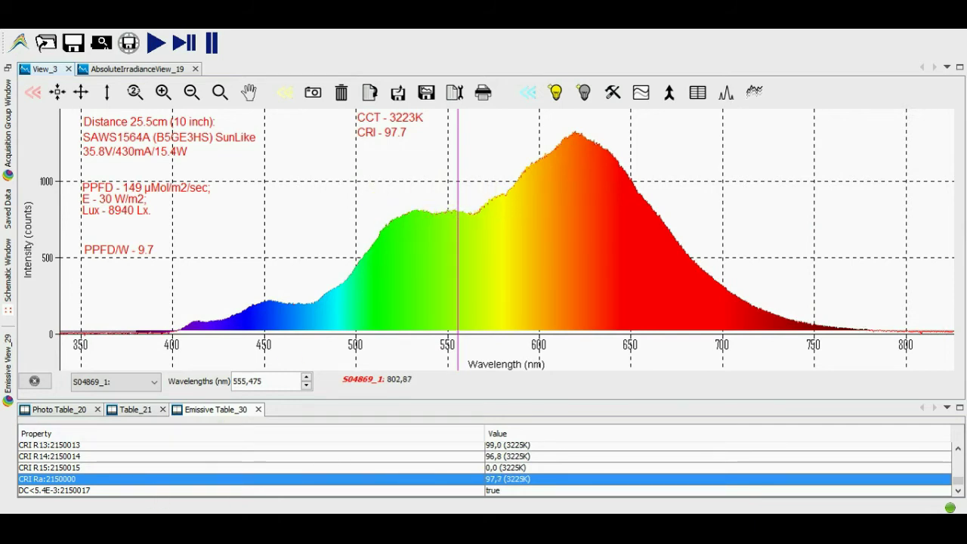
Switch to the browser and go back to the Seoul Semiconductor SunLike technology page.
{"action": "left_click", "coordinate": [144, 506]}
{"action": "key", "text": "alt+Left"}
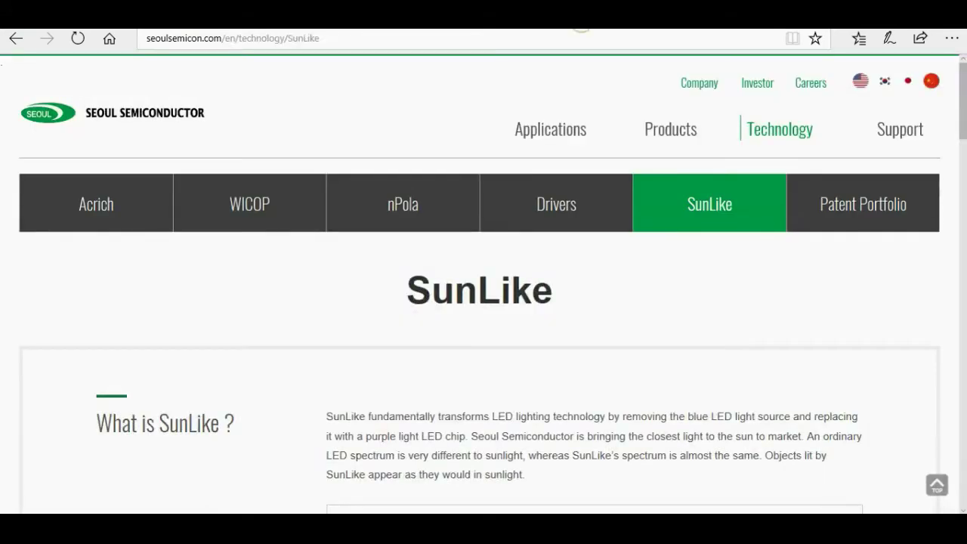
Compare the SunLike purple-LED spectrum chart with the ordinary blue-LED chart and their sunlight curves on the SunLike page.
{"action": "scroll", "coordinate": [539, 194], "scroll_direction": "down", "scroll_amount": 5}
{"action": "scroll", "coordinate": [559, 220], "scroll_direction": "down", "scroll_amount": 4}
{"action": "scroll", "coordinate": [579, 224], "scroll_direction": "up", "scroll_amount": 2}
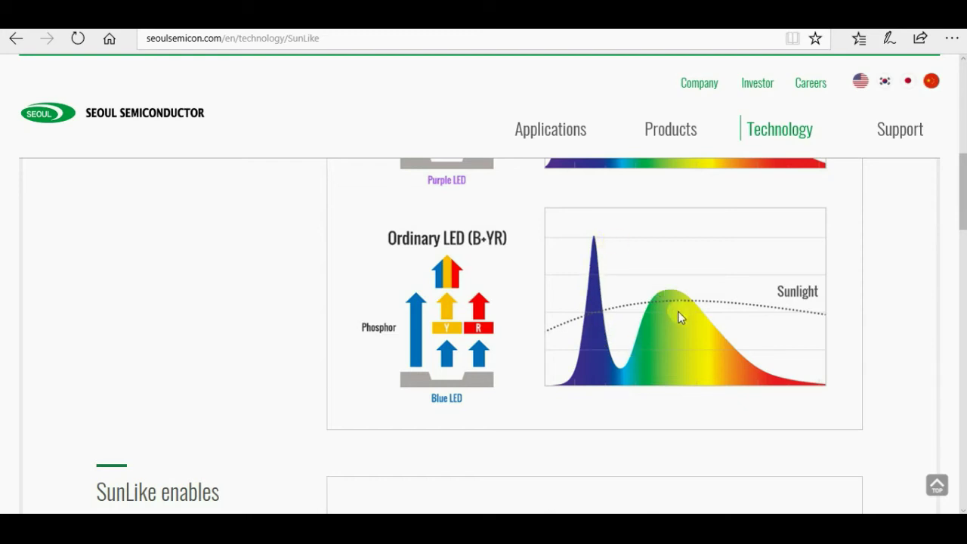
{"action": "scroll", "coordinate": [677, 312], "scroll_direction": "up", "scroll_amount": 2}
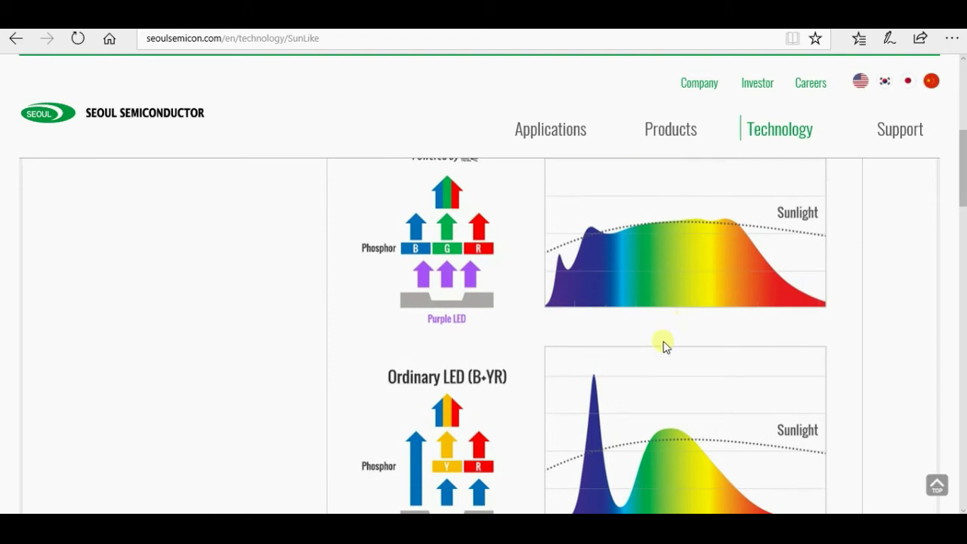
{"action": "scroll", "coordinate": [664, 344], "scroll_direction": "down", "scroll_amount": 2}
{"action": "scroll", "coordinate": [664, 344], "scroll_direction": "up", "scroll_amount": 2}
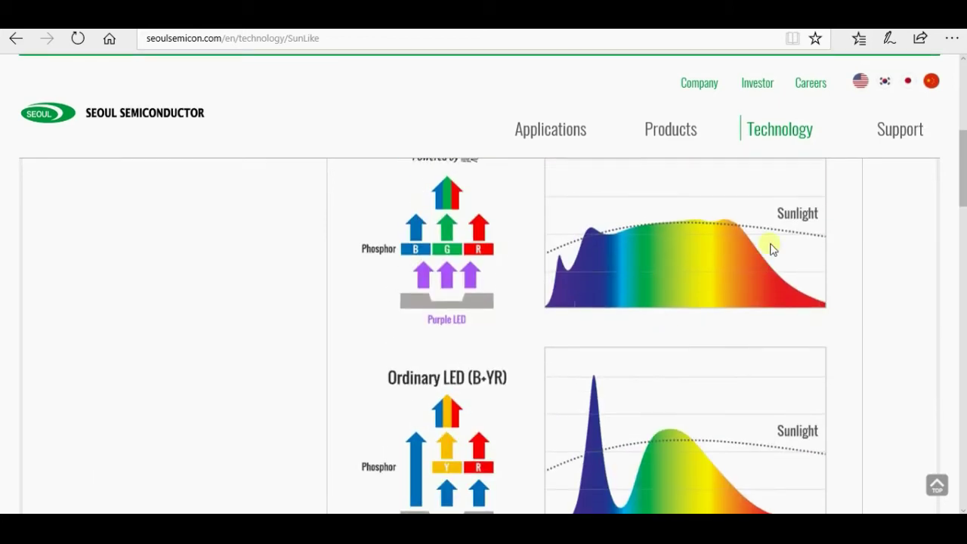
{"action": "scroll", "coordinate": [749, 307], "scroll_direction": "down", "scroll_amount": 3}
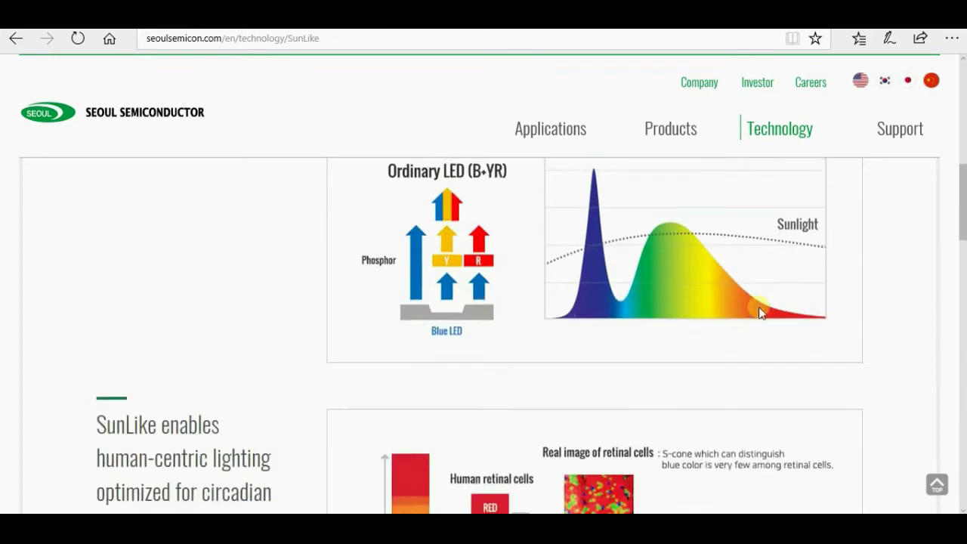
{"action": "scroll", "coordinate": [637, 302], "scroll_direction": "up", "scroll_amount": 2}
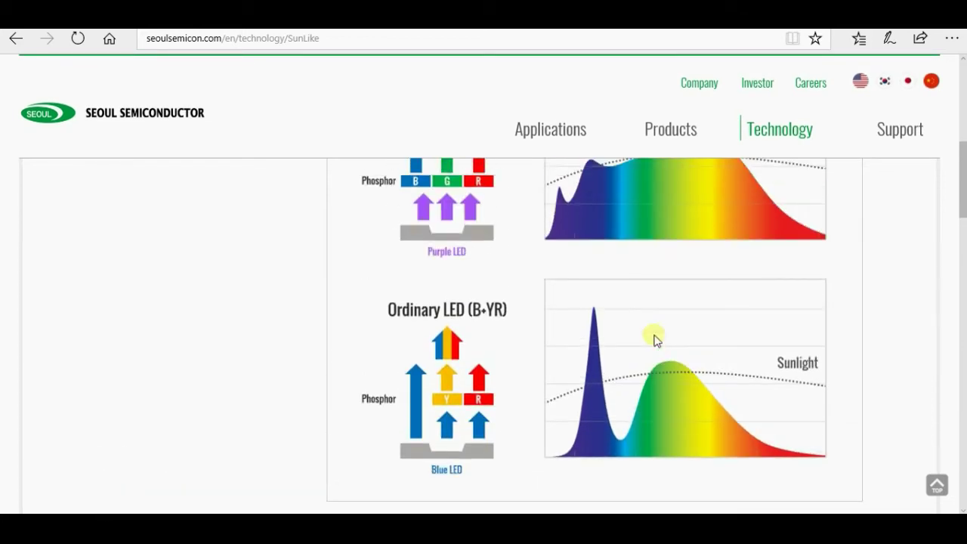
{"action": "scroll", "coordinate": [654, 338], "scroll_direction": "up", "scroll_amount": 1}
{"action": "scroll", "coordinate": [649, 317], "scroll_direction": "down", "scroll_amount": 1}
{"action": "scroll", "coordinate": [728, 294], "scroll_direction": "up", "scroll_amount": 1}
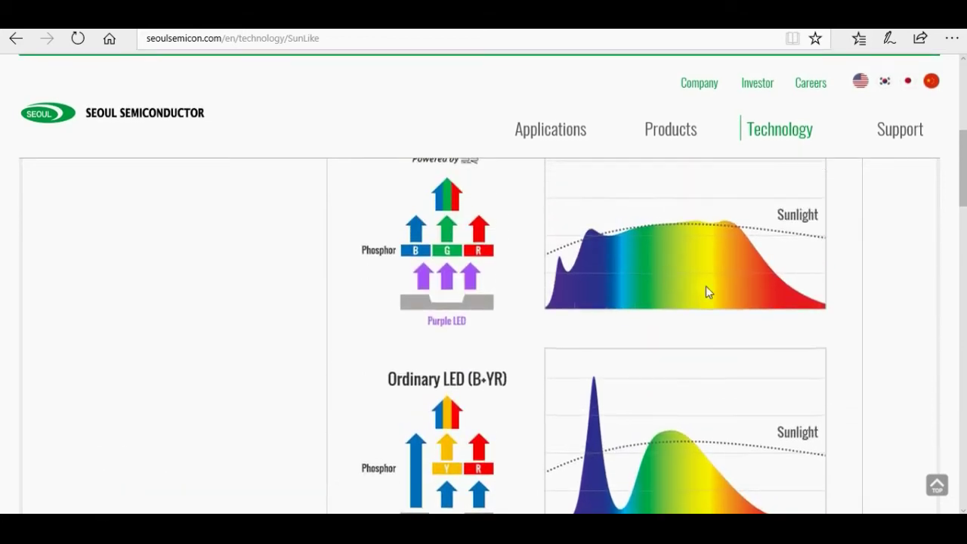
{"action": "scroll", "coordinate": [738, 292], "scroll_direction": "down", "scroll_amount": 1}
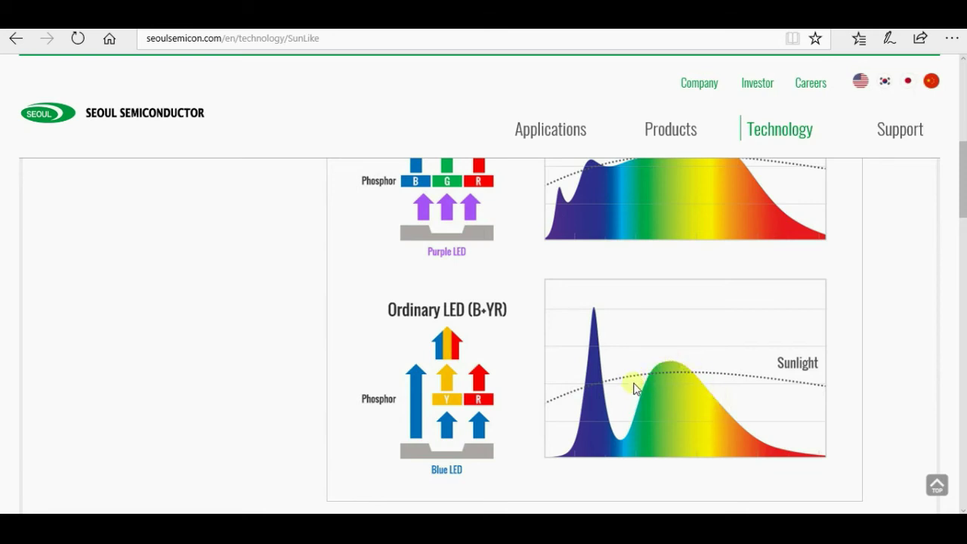
{"action": "scroll", "coordinate": [644, 368], "scroll_direction": "up", "scroll_amount": 1}
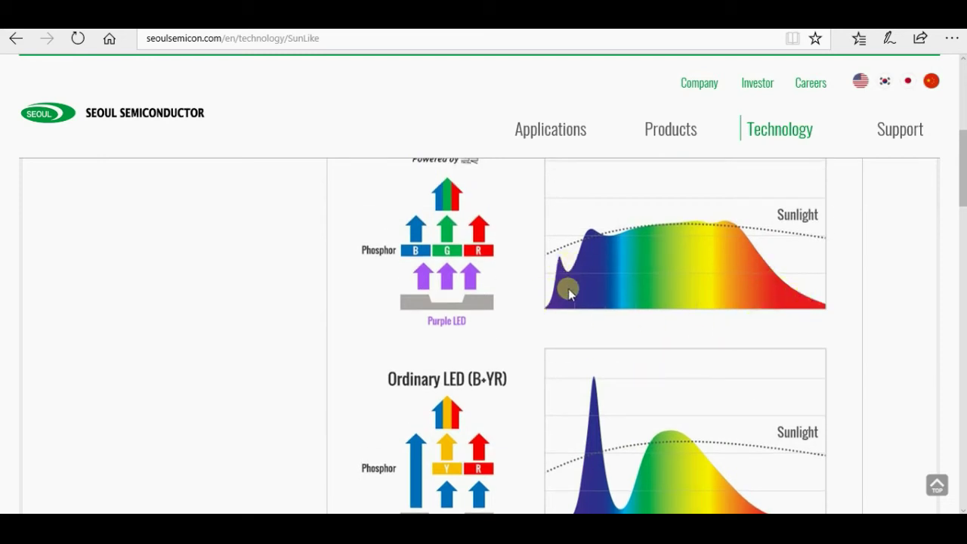
{"action": "scroll", "coordinate": [568, 293], "scroll_direction": "down", "scroll_amount": 1}
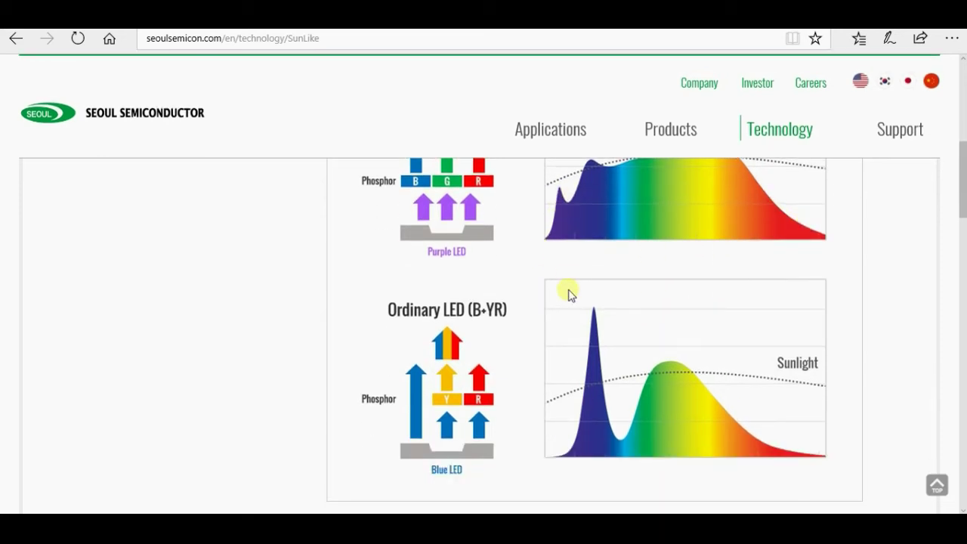
{"action": "scroll", "coordinate": [568, 291], "scroll_direction": "up", "scroll_amount": 1}
{"action": "scroll", "coordinate": [568, 291], "scroll_direction": "down", "scroll_amount": 1}
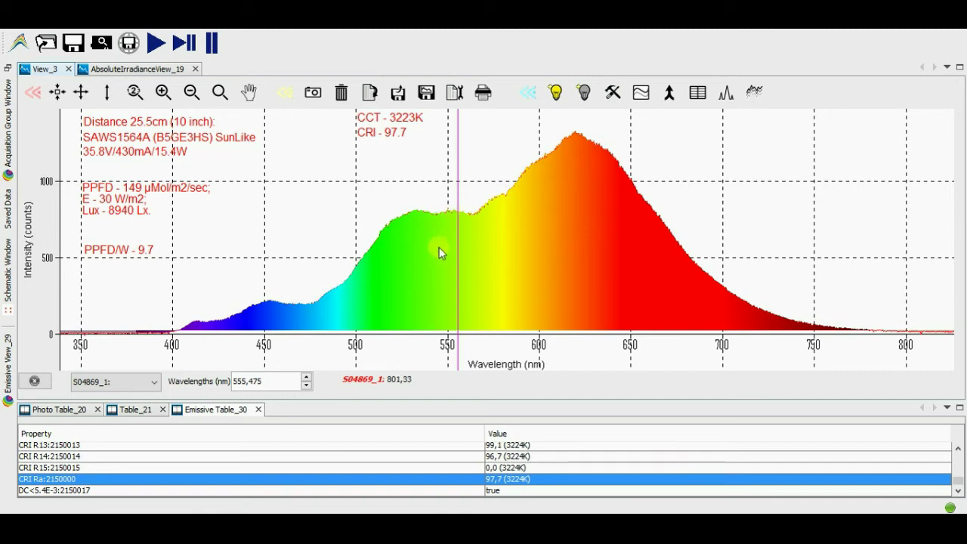
Switch back to the View_3 intensity graph and inspect the spectrum with the wavelength cursor at about 549, 414, 452 and 445 nm.
{"action": "left_click", "coordinate": [447, 203]}
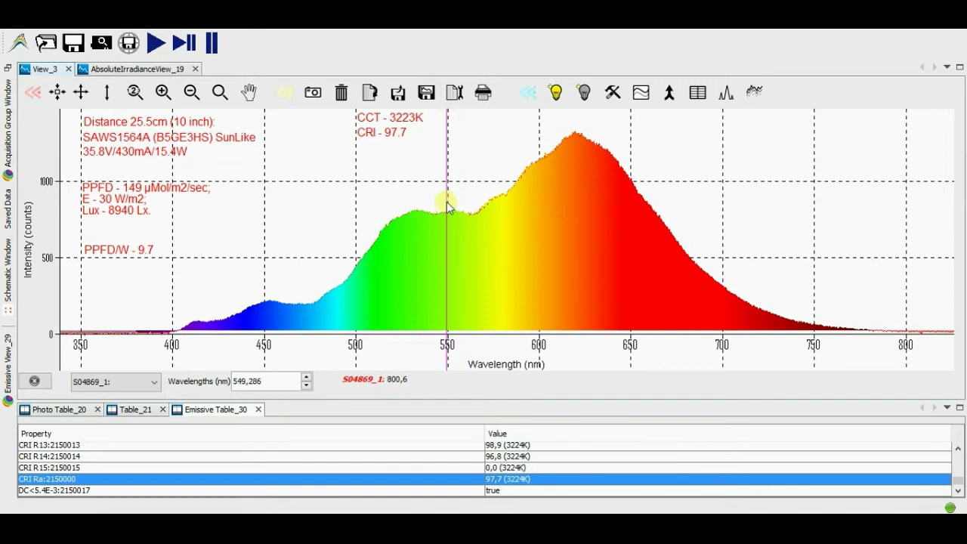
{"action": "left_click", "coordinate": [415, 224]}
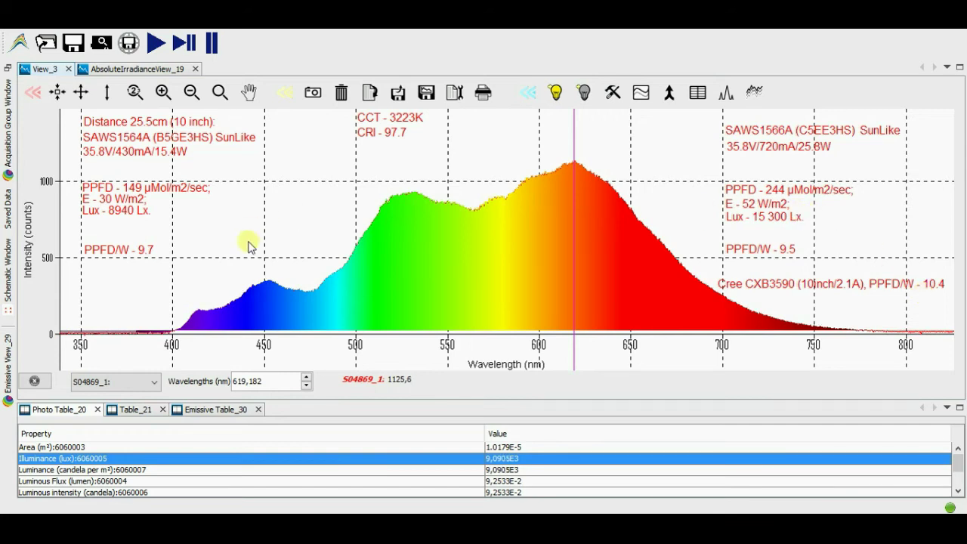
{"action": "left_click", "coordinate": [195, 314]}
{"action": "left_click", "coordinate": [198, 316]}
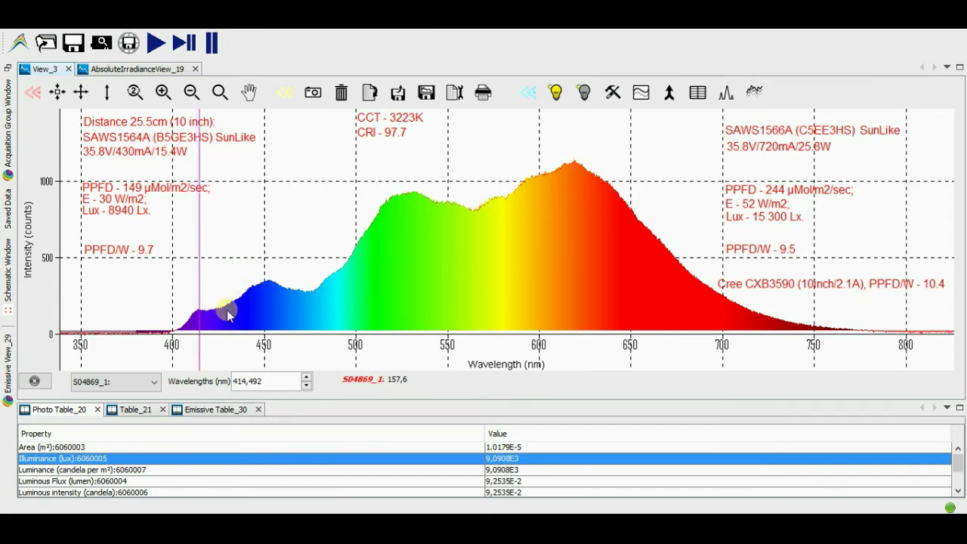
{"action": "left_click", "coordinate": [221, 311]}
{"action": "left_click", "coordinate": [236, 300]}
{"action": "left_click", "coordinate": [268, 287]}
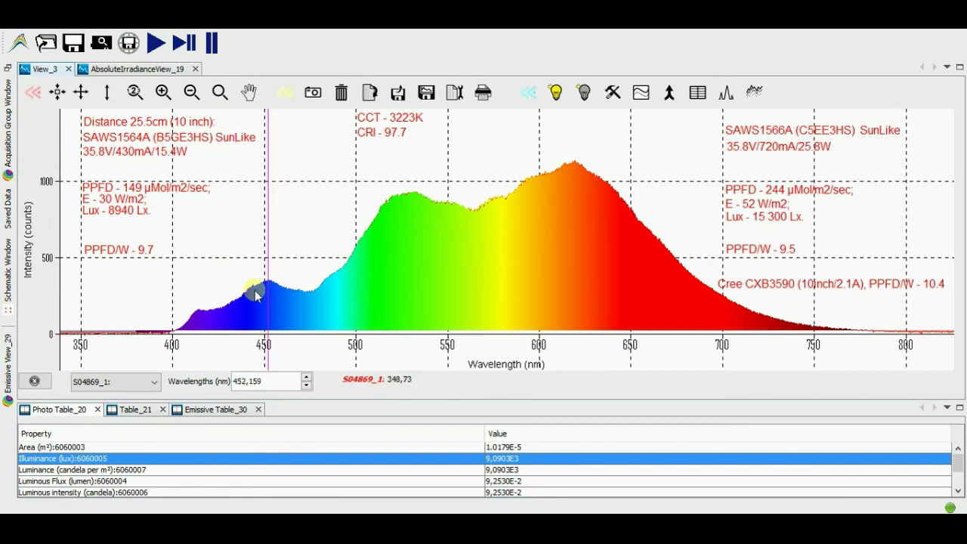
{"action": "left_click", "coordinate": [254, 291]}
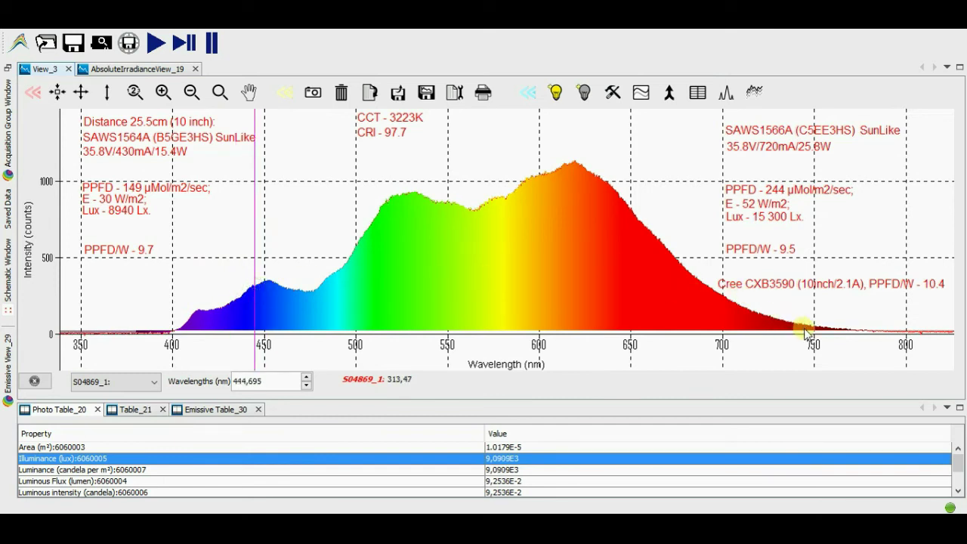
Inspect the second SunLike LED's spectrum with the wavelength cursor at about 678, 700, 621, 477, 486 and 495 nm.
{"action": "left_click", "coordinate": [682, 288]}
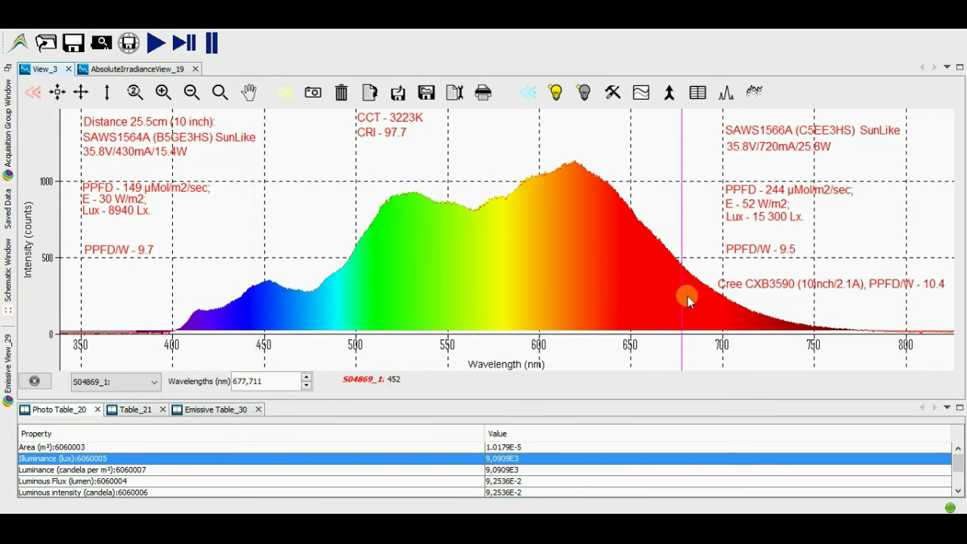
{"action": "left_click_drag", "start_coordinate": [685, 295], "coordinate": [742, 317]}
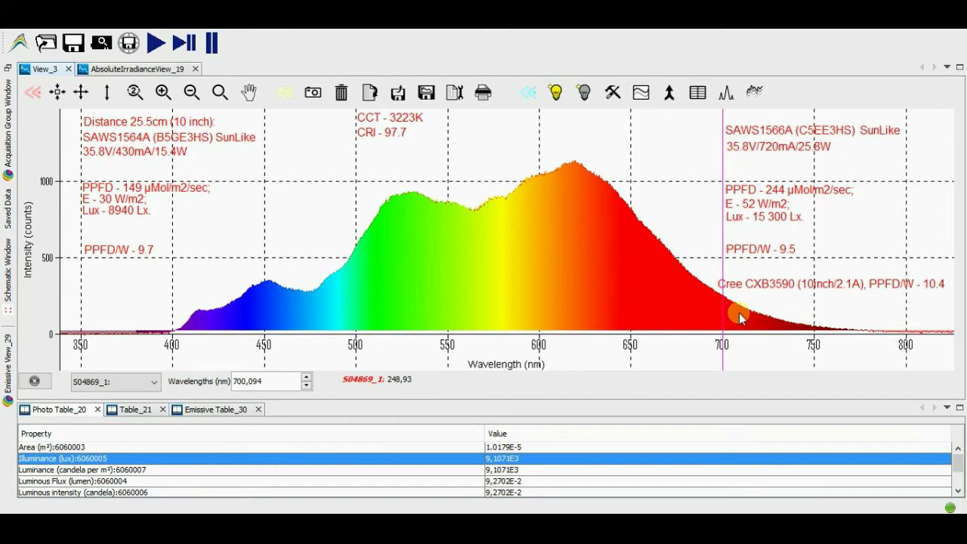
{"action": "left_click", "coordinate": [579, 168]}
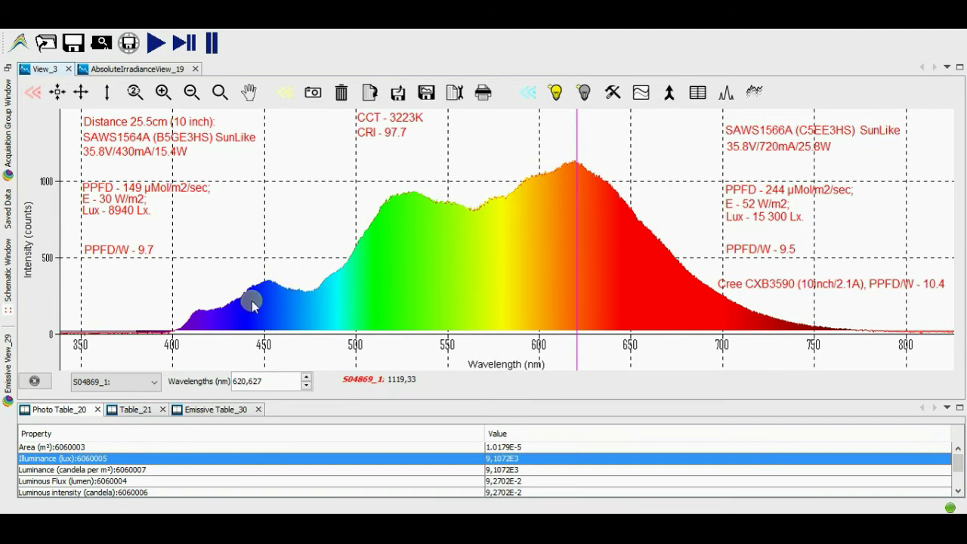
{"action": "left_click", "coordinate": [314, 292]}
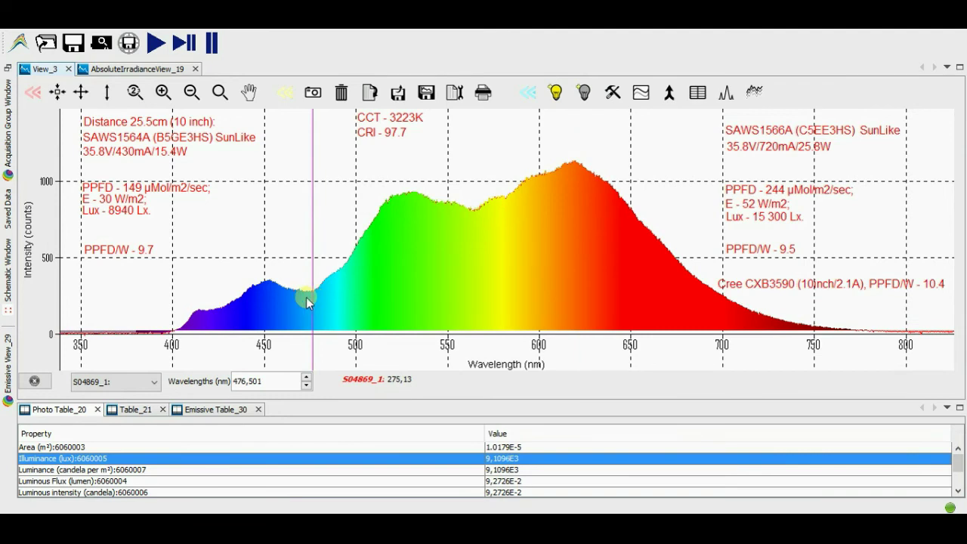
{"action": "left_click", "coordinate": [331, 284]}
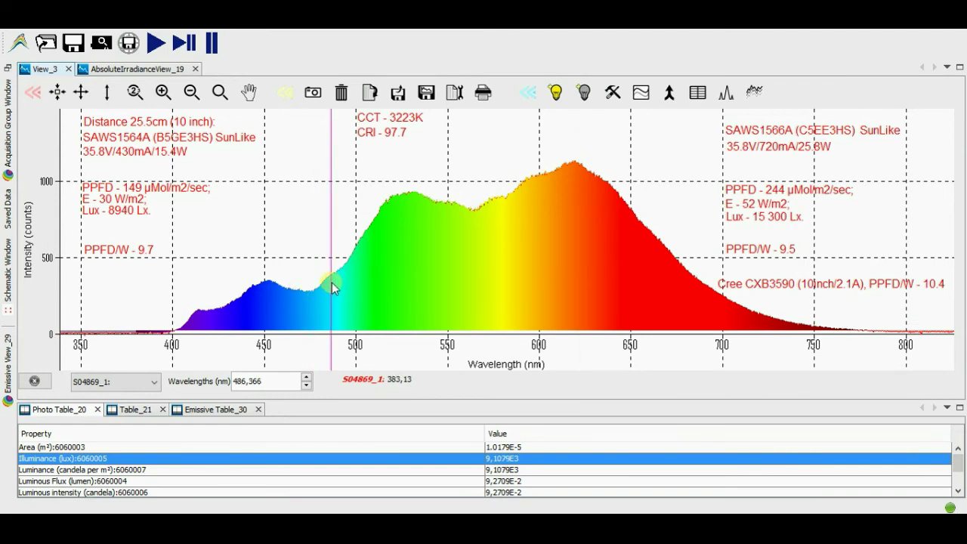
{"action": "left_click", "coordinate": [345, 275]}
{"action": "left_click", "coordinate": [347, 272]}
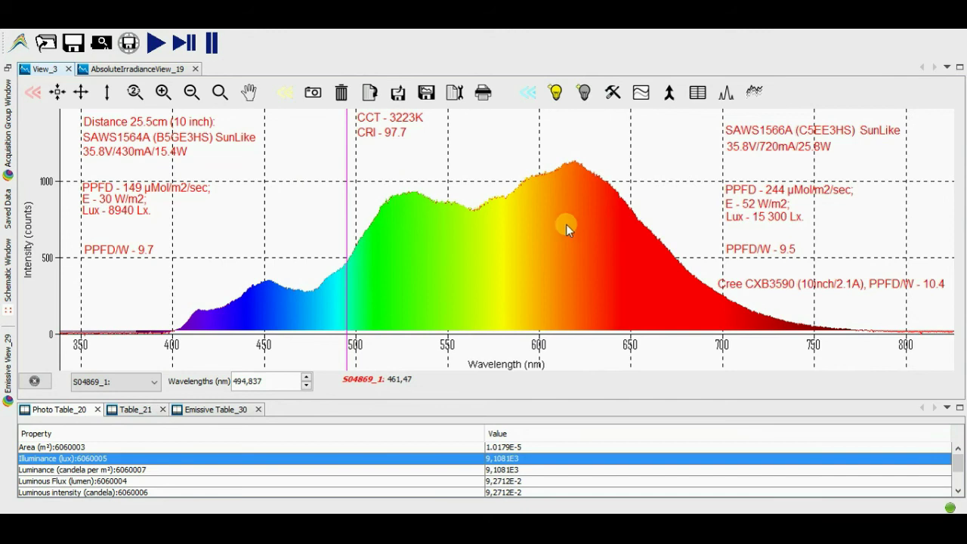
Look up the CRI Ra value in the emissive table and add the annotation "CRI - 97.3" above the spectrum's highest peak.
{"action": "left_click", "coordinate": [220, 409]}
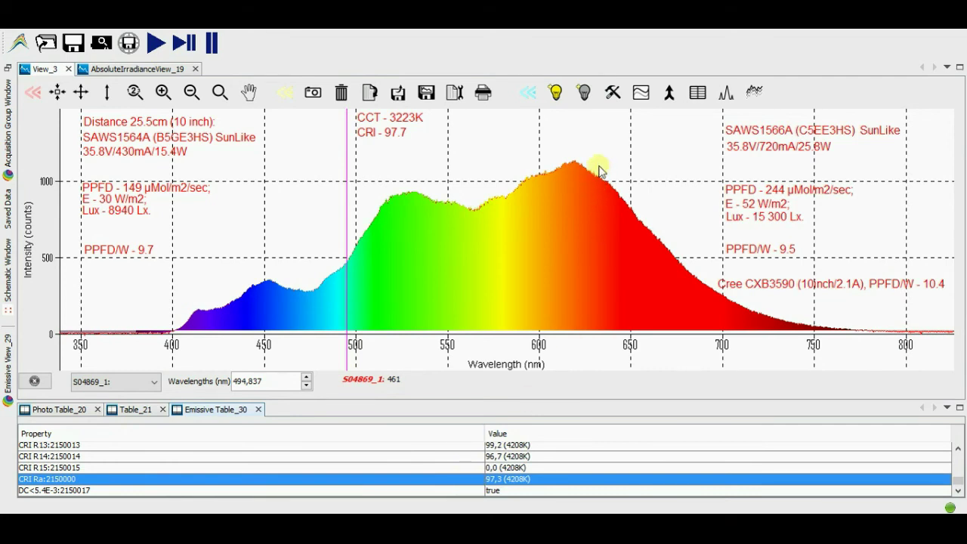
{"action": "right_click", "coordinate": [576, 133]}
{"action": "left_click", "coordinate": [595, 154]}
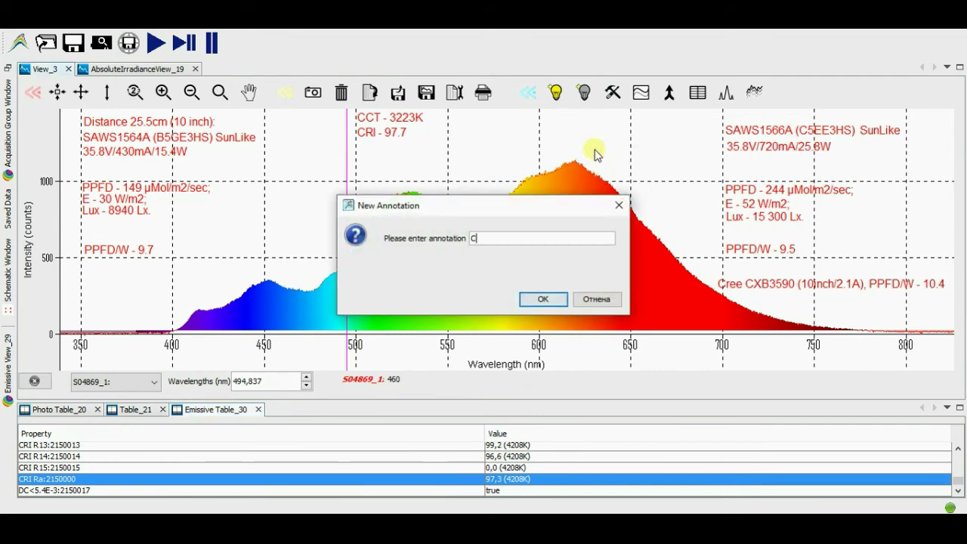
{"action": "type", "text": "CRI - 97.3"}
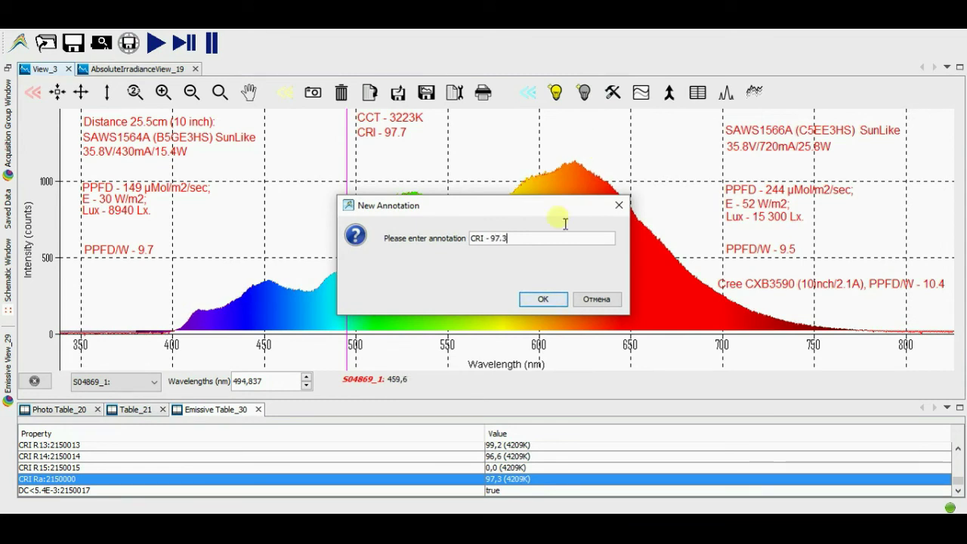
{"action": "left_click", "coordinate": [555, 298]}
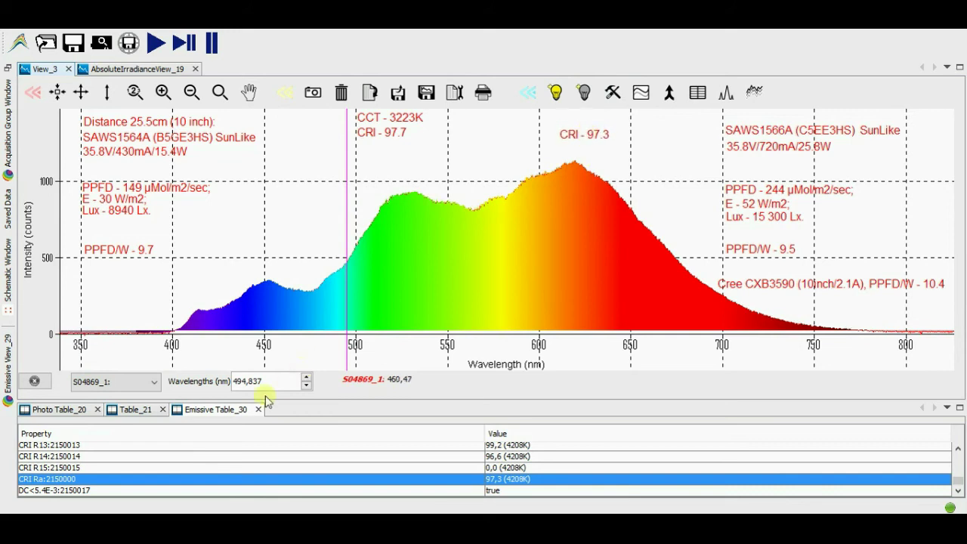
Look up the CCT value in the emissive table, add the annotation "CCC - 4200K" and place it directly above the "CRI - 97.3" annotation.
{"action": "left_click", "coordinate": [262, 457]}
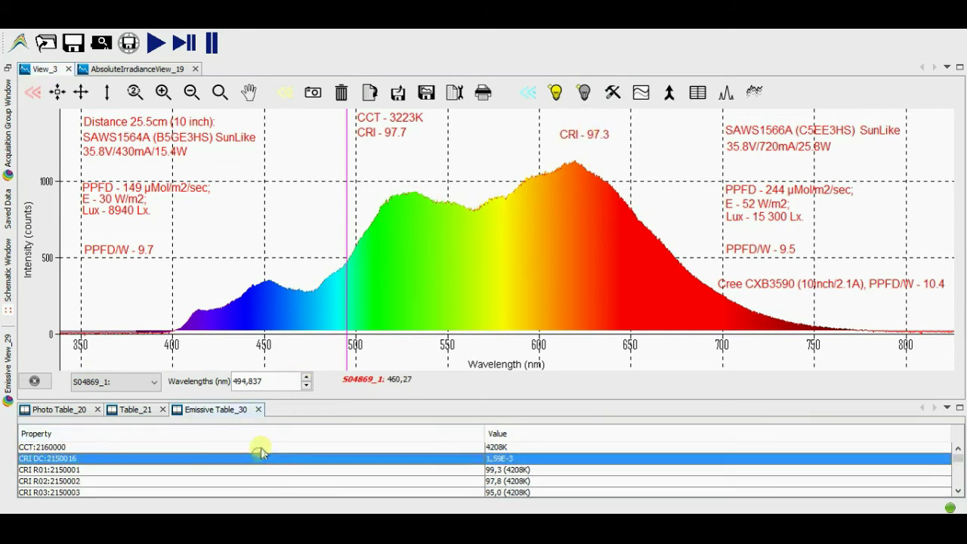
{"action": "right_click", "coordinate": [642, 171]}
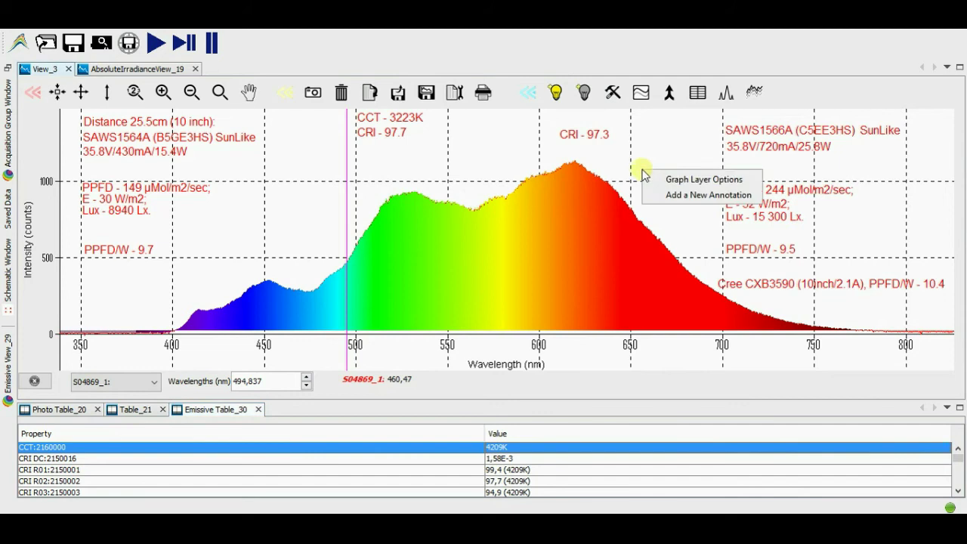
{"action": "left_click", "coordinate": [663, 198]}
{"action": "type", "text": "CCC"}
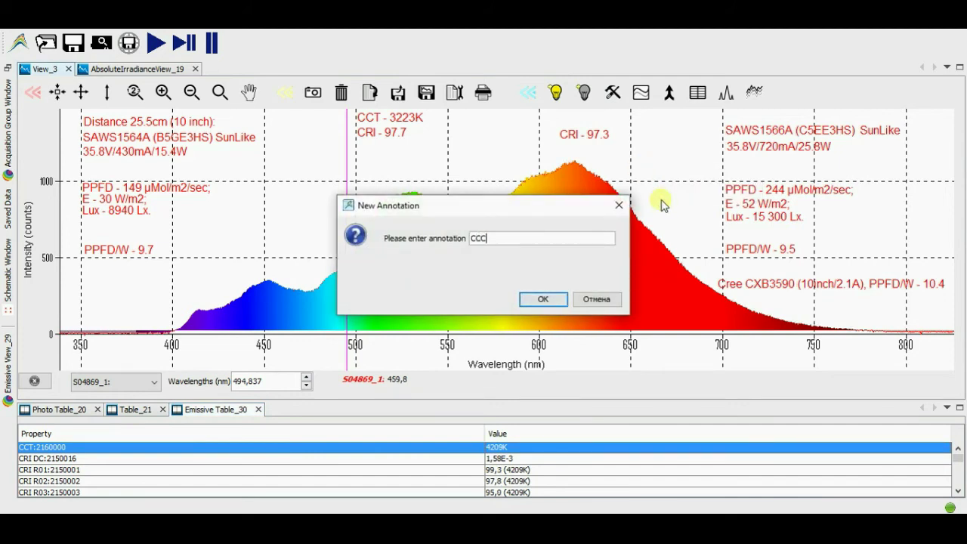
{"action": "type", "text": " - 4200K"}
{"action": "left_click", "coordinate": [558, 299]}
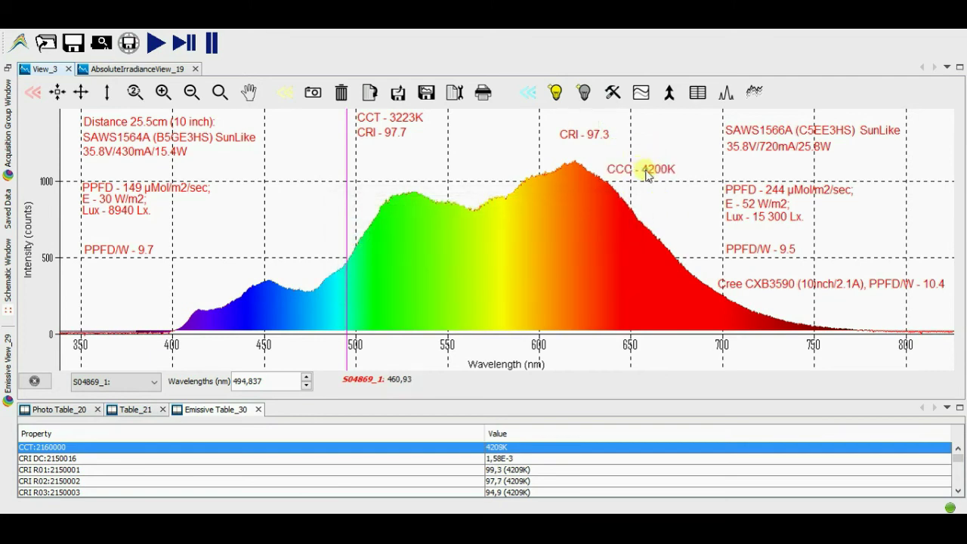
{"action": "left_click_drag", "start_coordinate": [636, 168], "coordinate": [596, 122]}
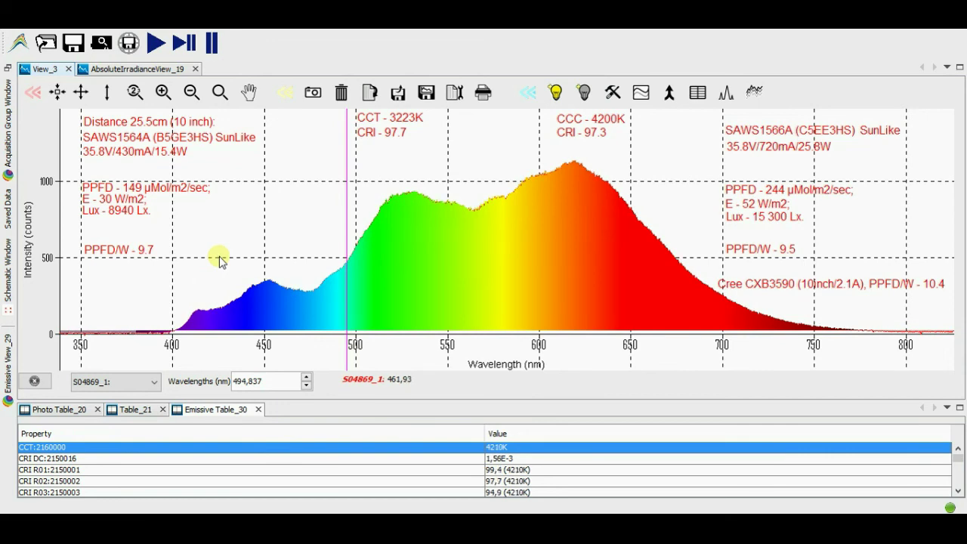
Inspect the annotated spectrum with the wavelength cursor at about 563, 668, 666, 660, 713 and 449 nm.
{"action": "left_click", "coordinate": [575, 168]}
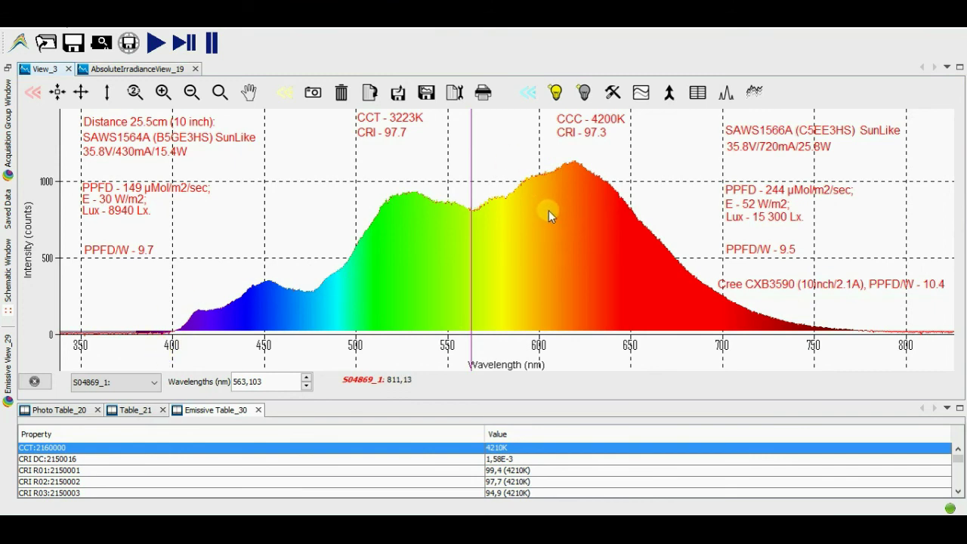
{"action": "left_click", "coordinate": [665, 266]}
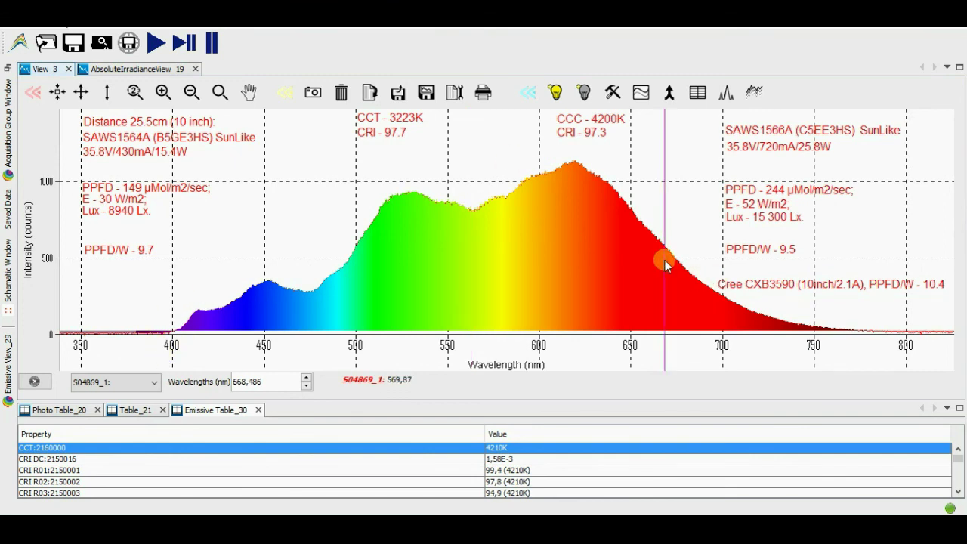
{"action": "left_click", "coordinate": [662, 256]}
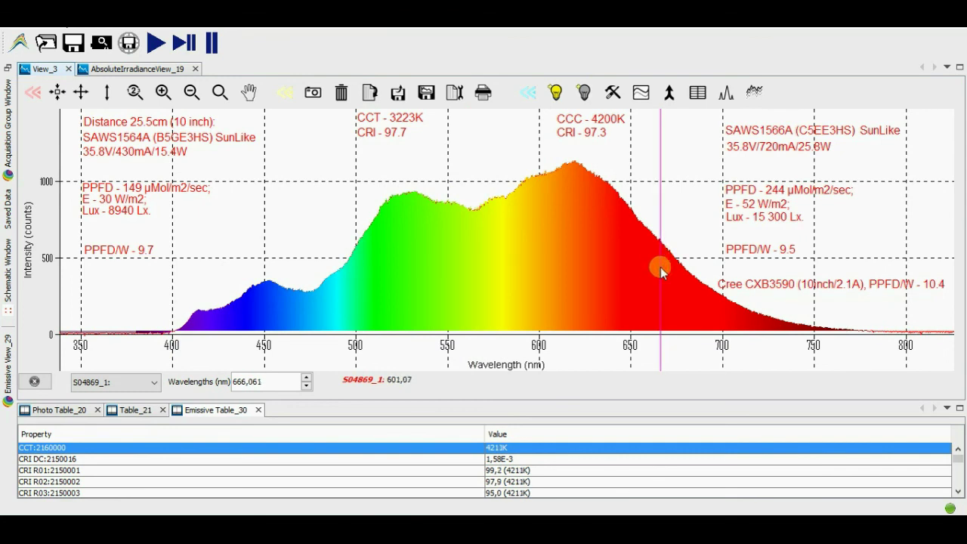
{"action": "left_click", "coordinate": [649, 241]}
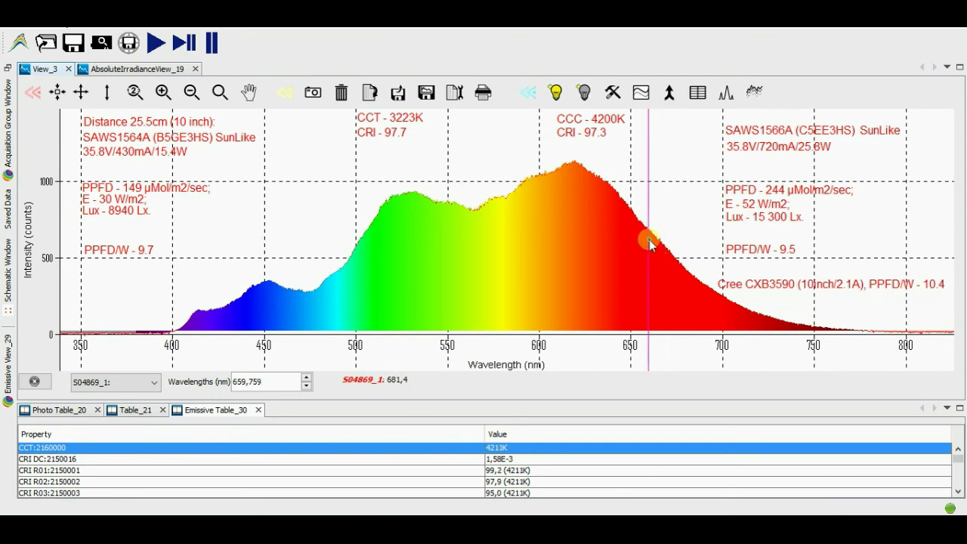
{"action": "left_click", "coordinate": [749, 319]}
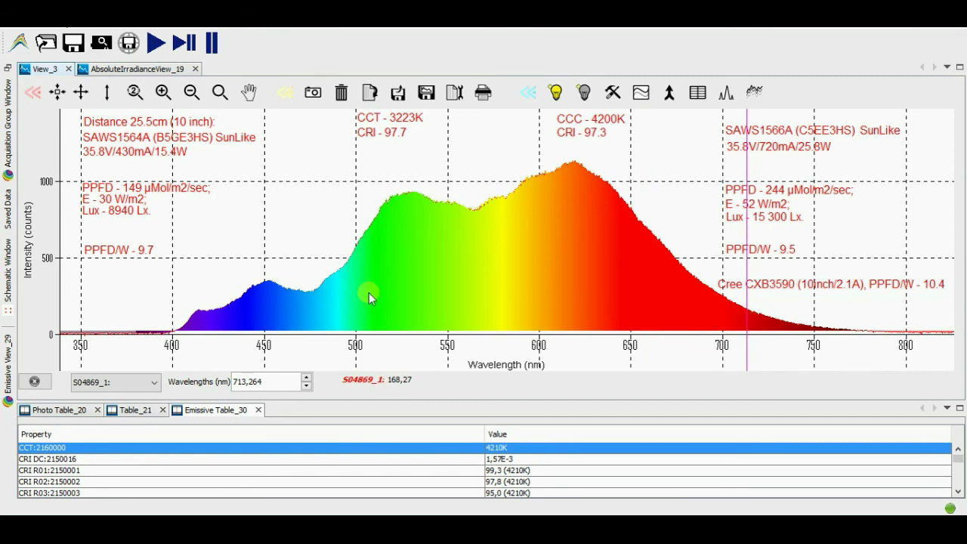
{"action": "left_click", "coordinate": [264, 283]}
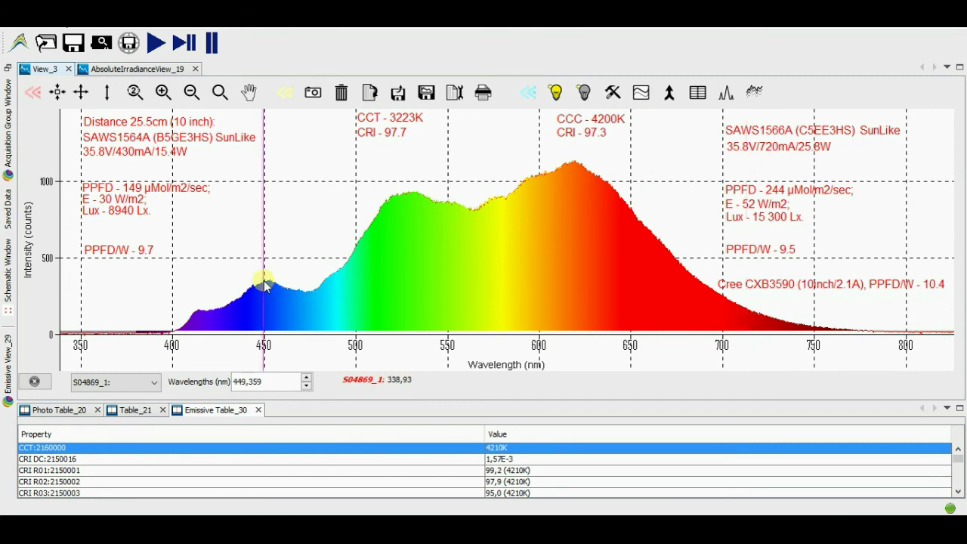